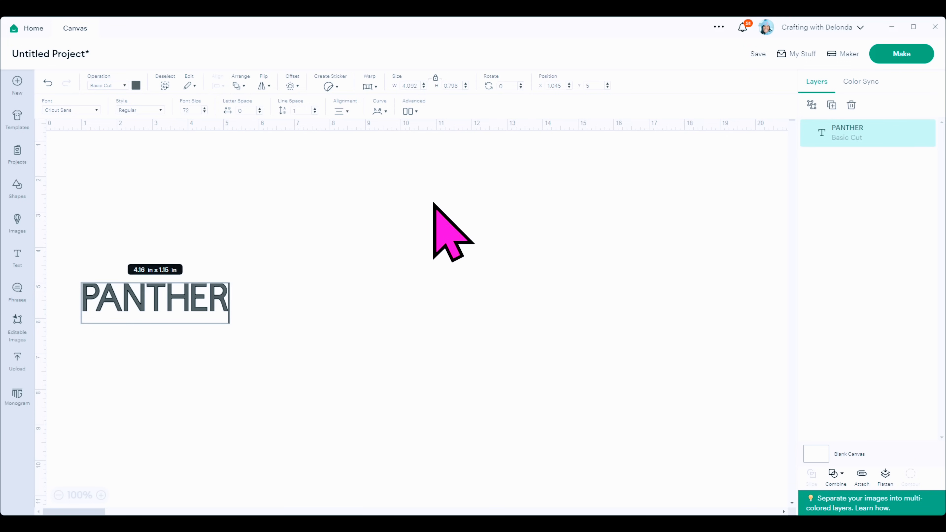
Move the PANTHER text toward the middle of the canvas and change its font to the system font Collge Combined Font
left_click(430, 212)
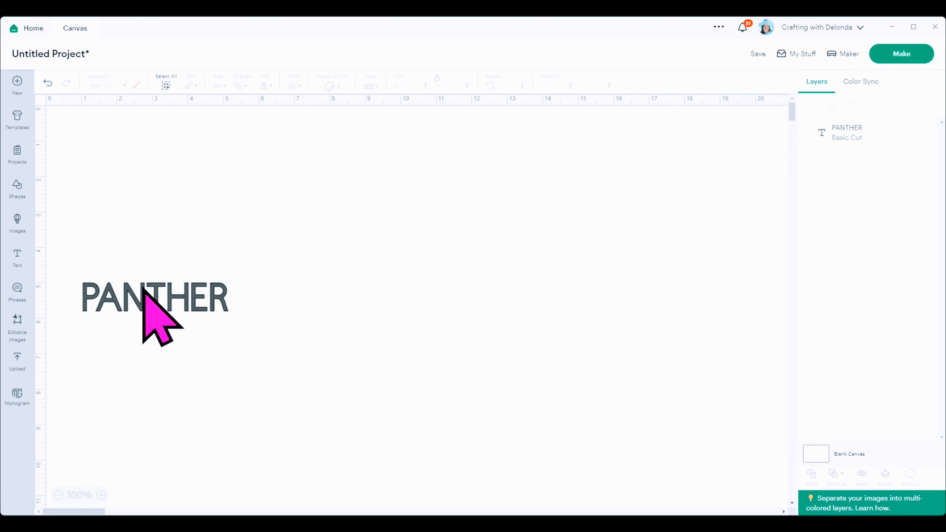
left_click(149, 298)
left_click_drag(184, 297, 400, 265)
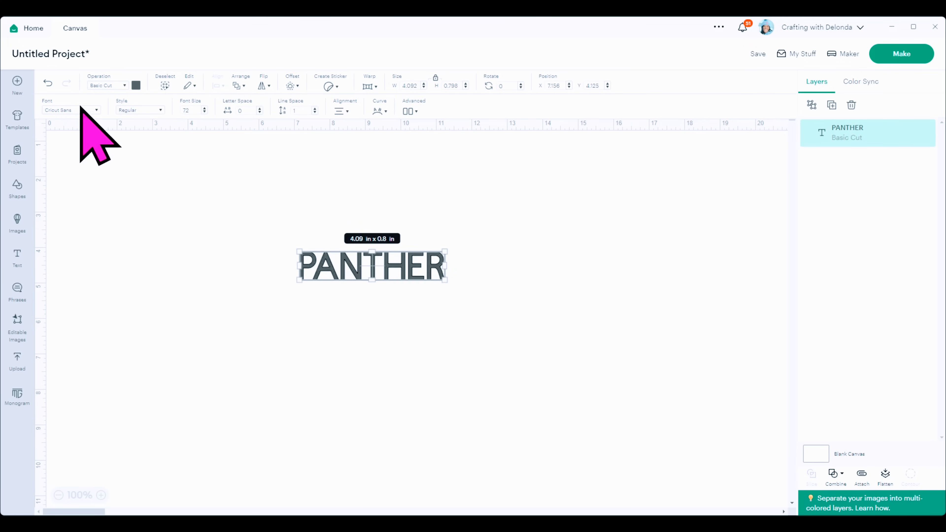
left_click(96, 110)
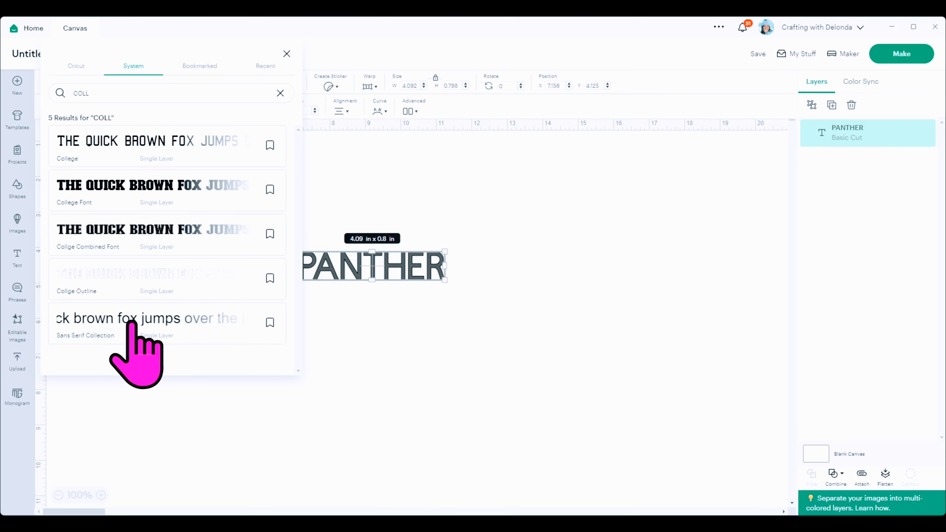
left_click(146, 234)
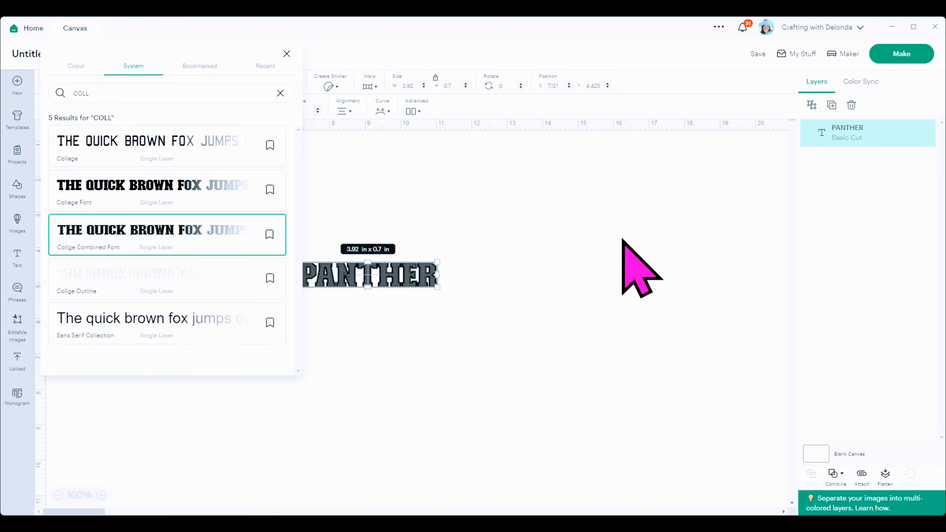
left_click(622, 240)
Enlarge the PANTHER text, shift it slightly up, and set its width to 10.5 in
left_click(359, 283)
left_click_drag(439, 289, 562, 309)
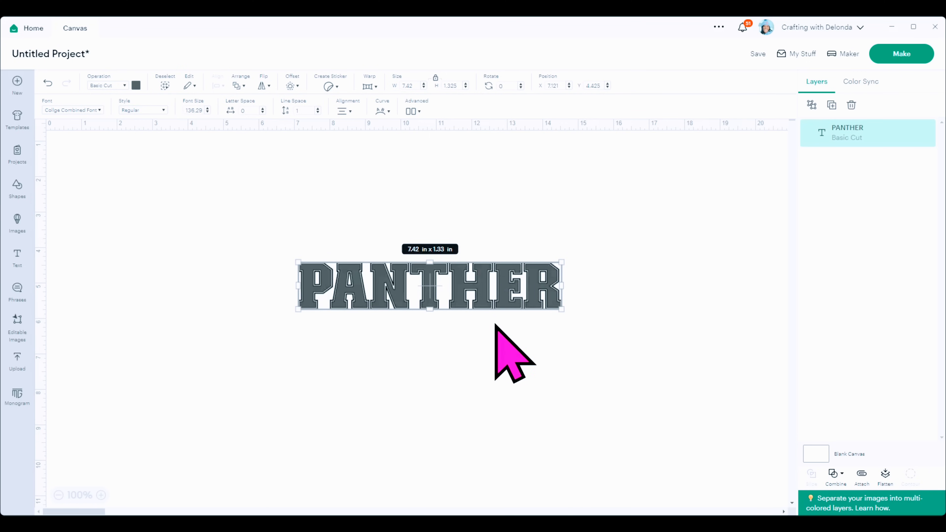
left_click_drag(428, 289, 410, 258)
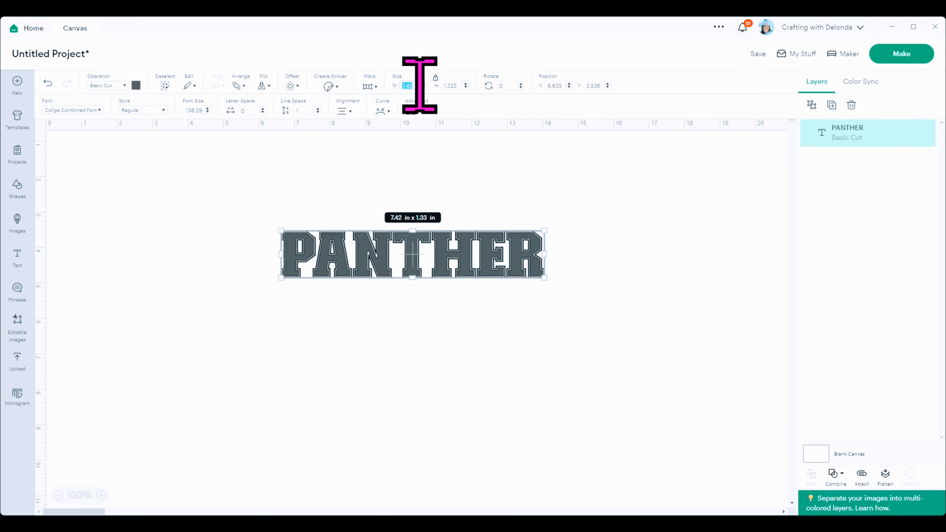
key("Return")
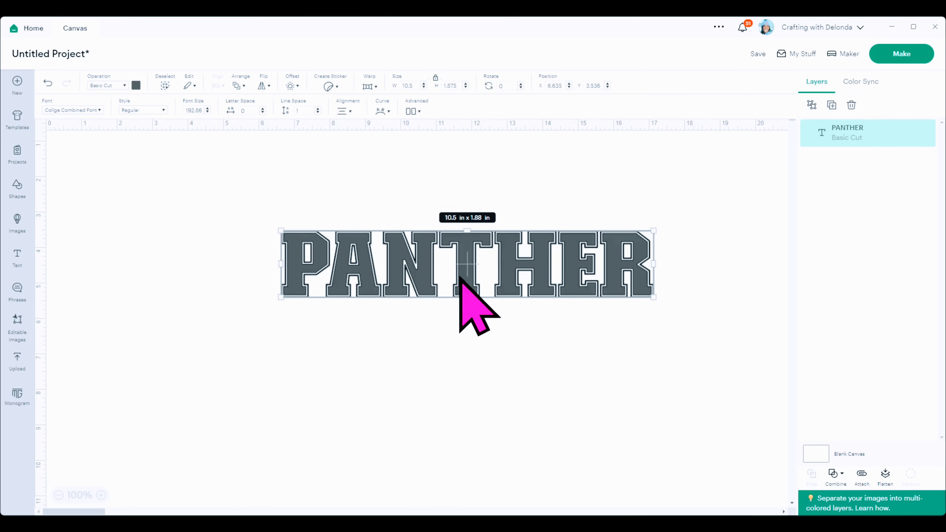
Duplicate the PANTHER text three times and stack the copies closely above and below the original to form four rows
left_click(831, 105)
left_click_drag(251, 159, 472, 197)
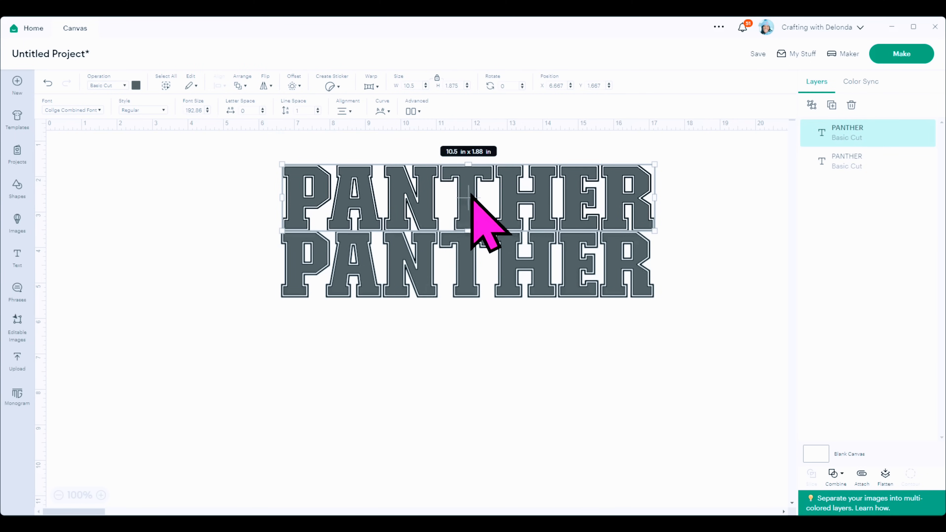
left_click(832, 104)
left_click_drag(133, 154, 463, 336)
left_click(830, 107)
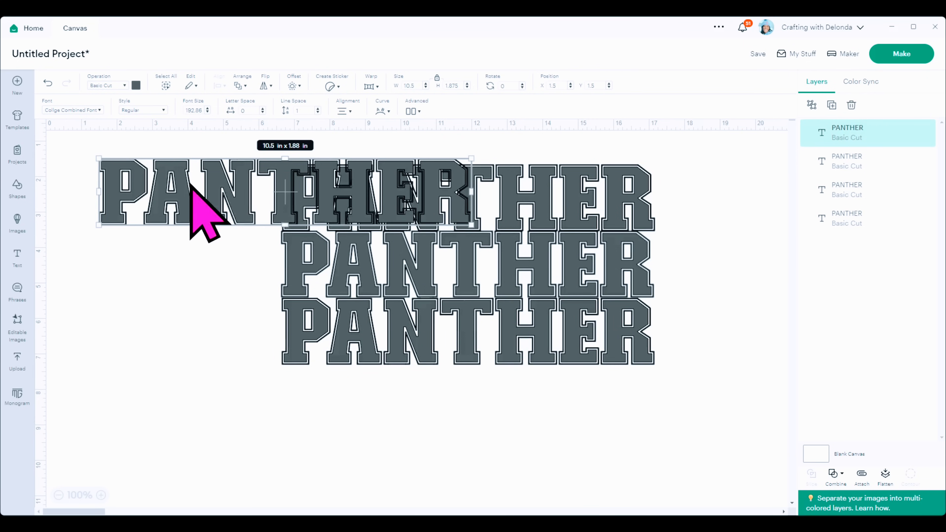
left_click_drag(270, 201, 468, 396)
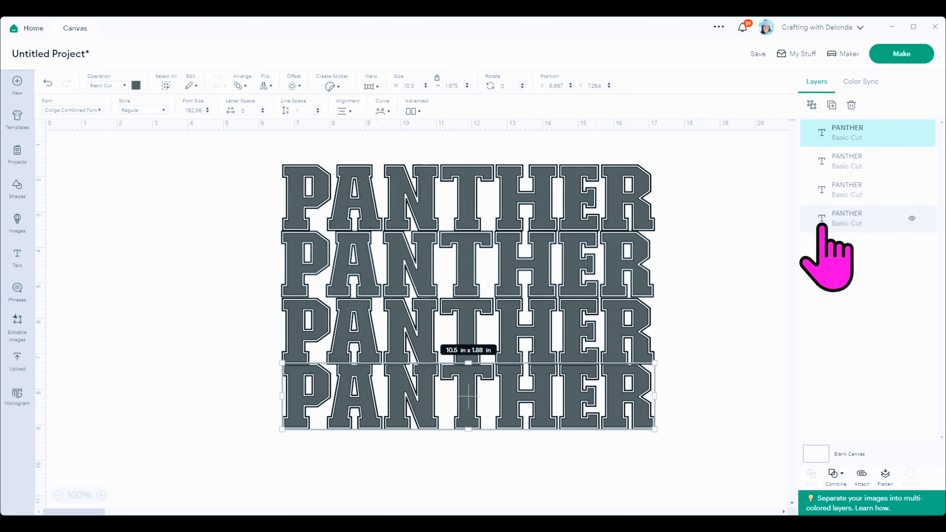
Align the four PANTHER rows with Center Horizontally
left_click_drag(256, 153, 670, 447)
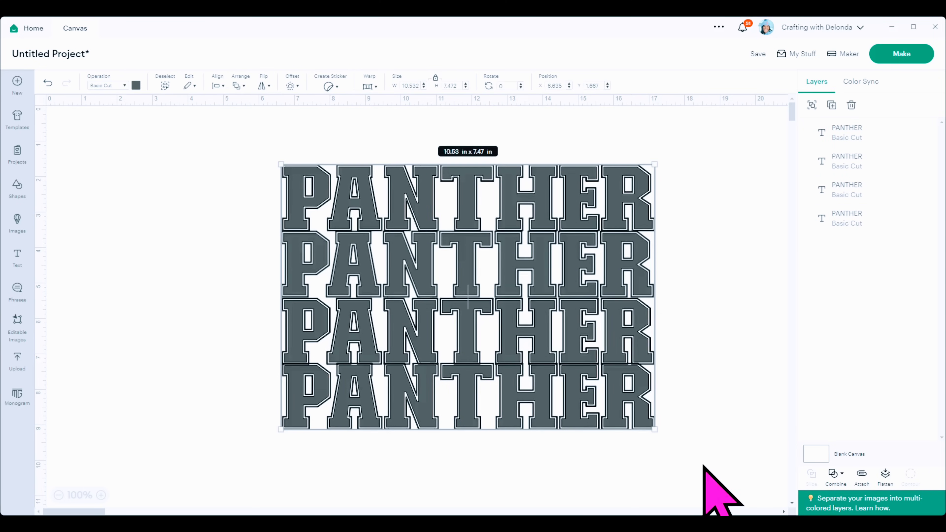
left_click(217, 85)
left_click(257, 138)
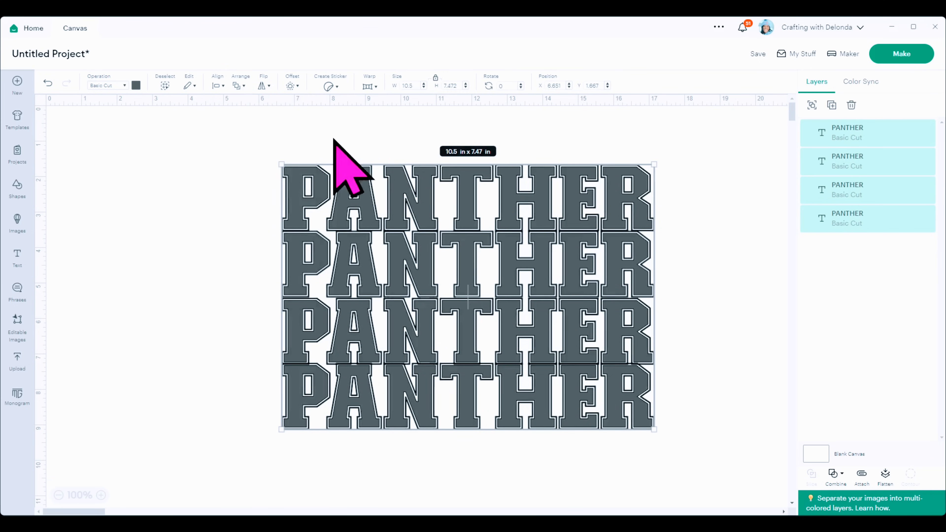
Duplicate the four rows as a backup beside the original, attach the copies together, and hide them
left_click(832, 108)
left_click_drag(301, 316, 881, 257)
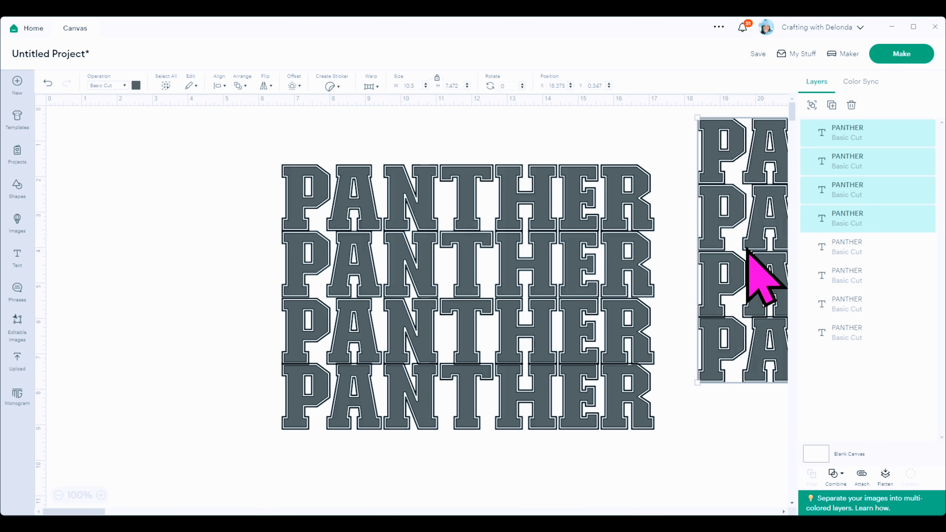
left_click(861, 476)
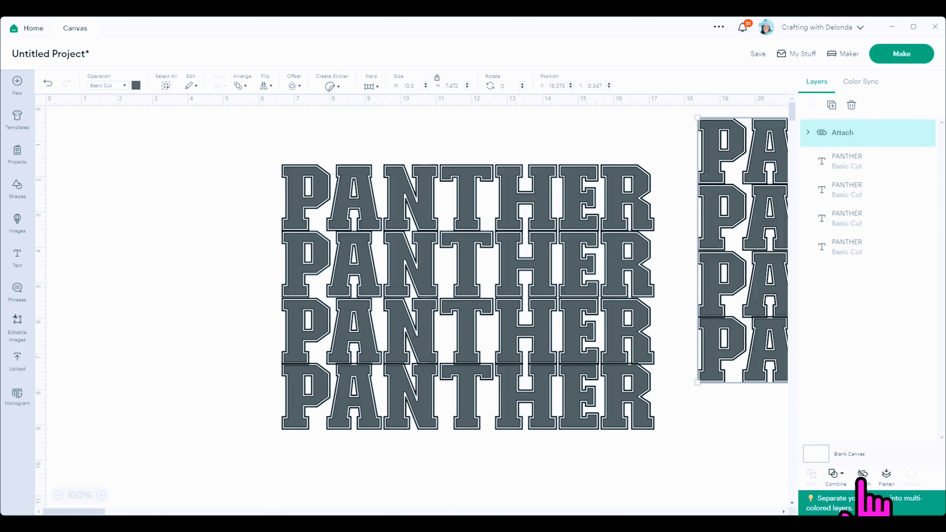
left_click(912, 133)
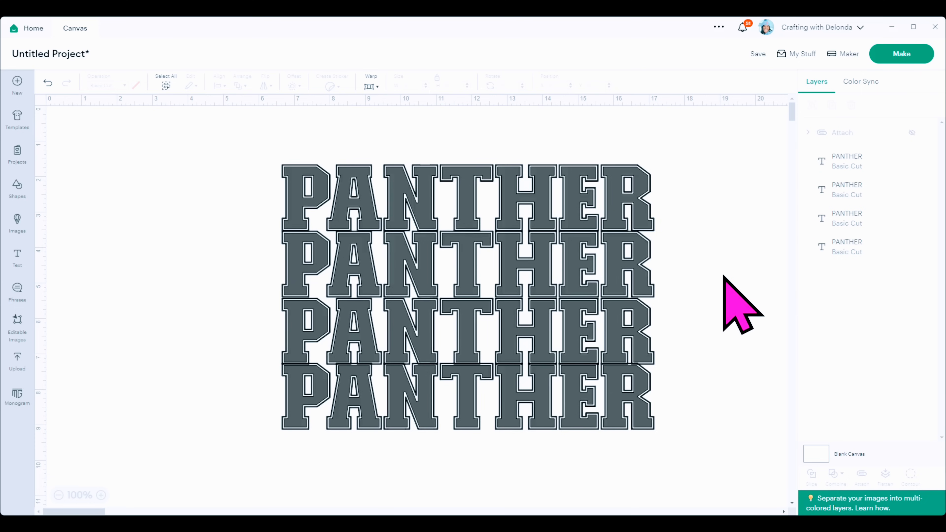
Weld the four visible PANTHER rows into one shape and move it toward the left part of the canvas
left_click_drag(229, 142, 666, 457)
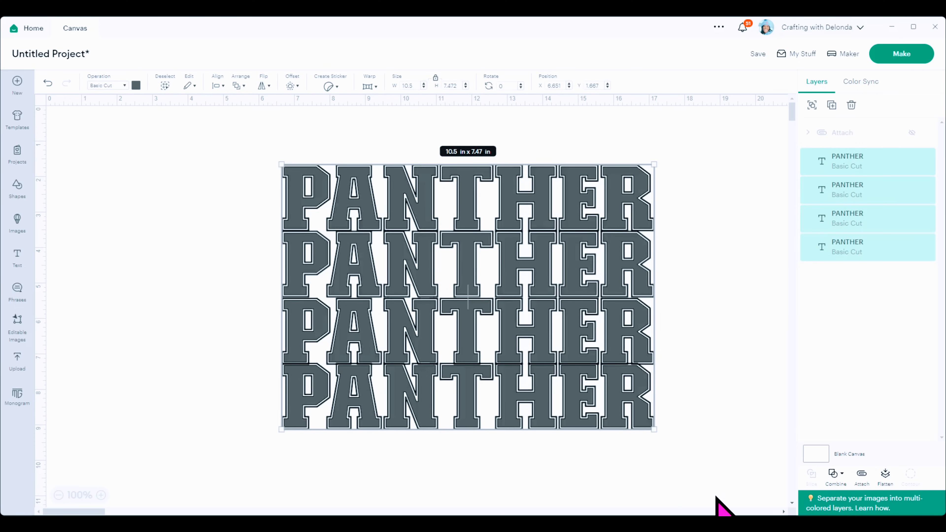
left_click(835, 476)
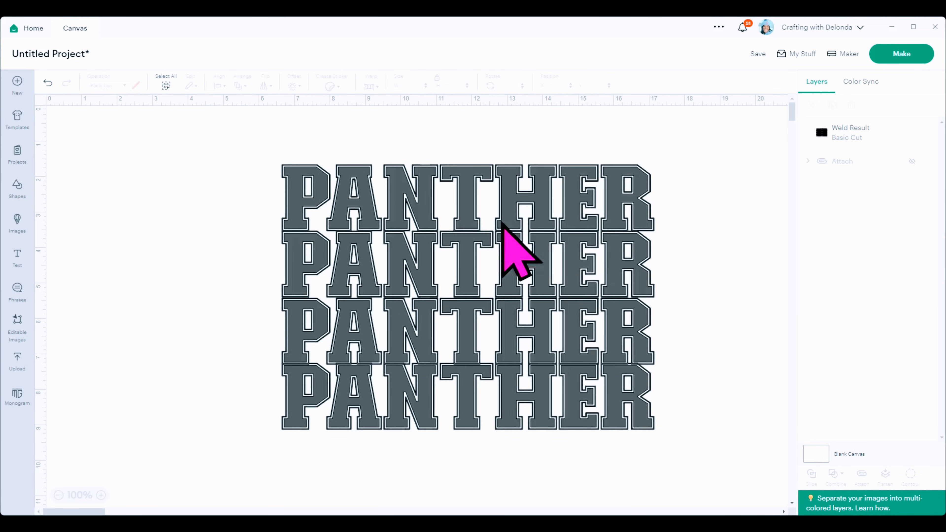
left_click_drag(466, 299, 326, 317)
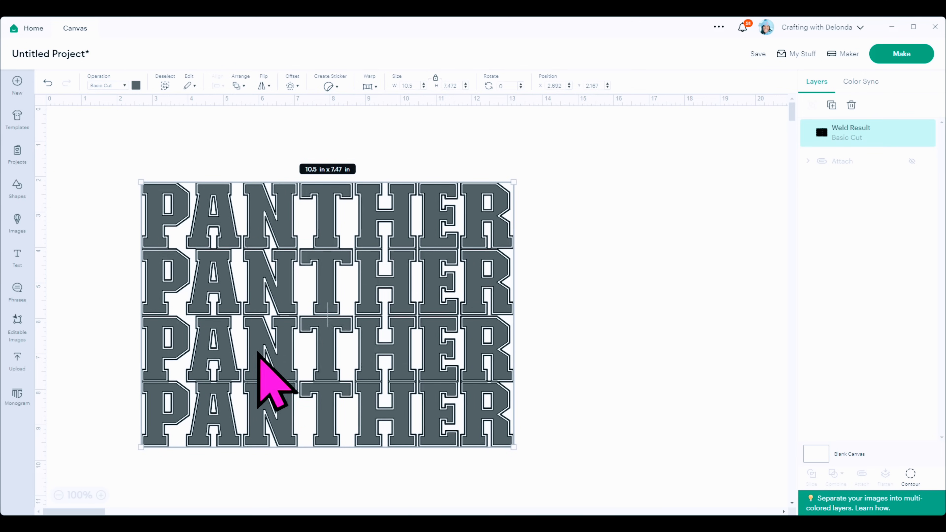
left_click_drag(327, 322, 329, 302)
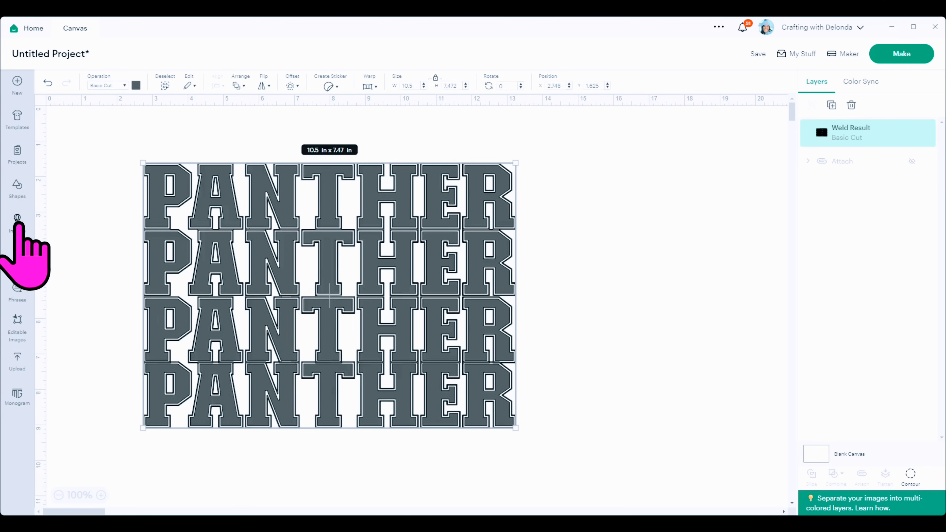
Search the image library for PANTHER PAW and add the tilted solid black paw print with claws to the canvas
left_click(17, 220)
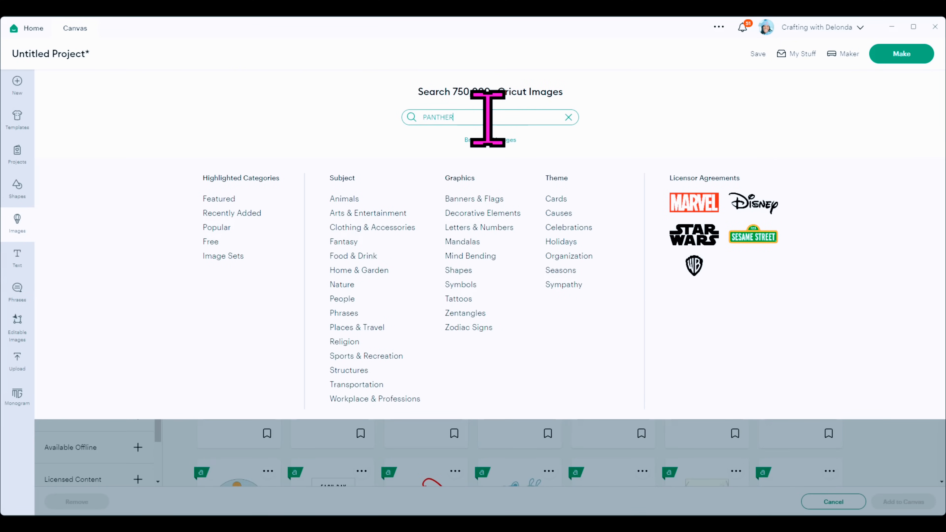
key("Return")
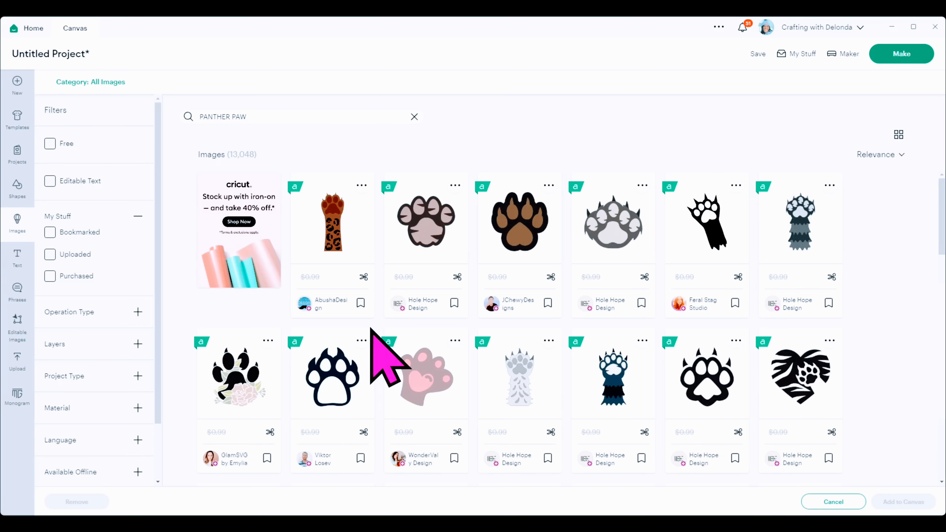
scroll(566, 288, "down", 4)
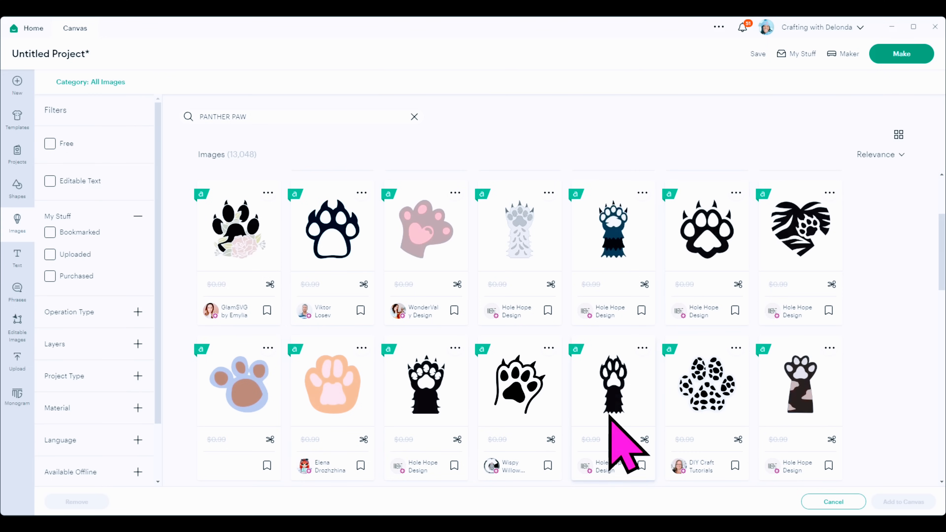
scroll(603, 428, "down", 4)
scroll(602, 425, "down", 4)
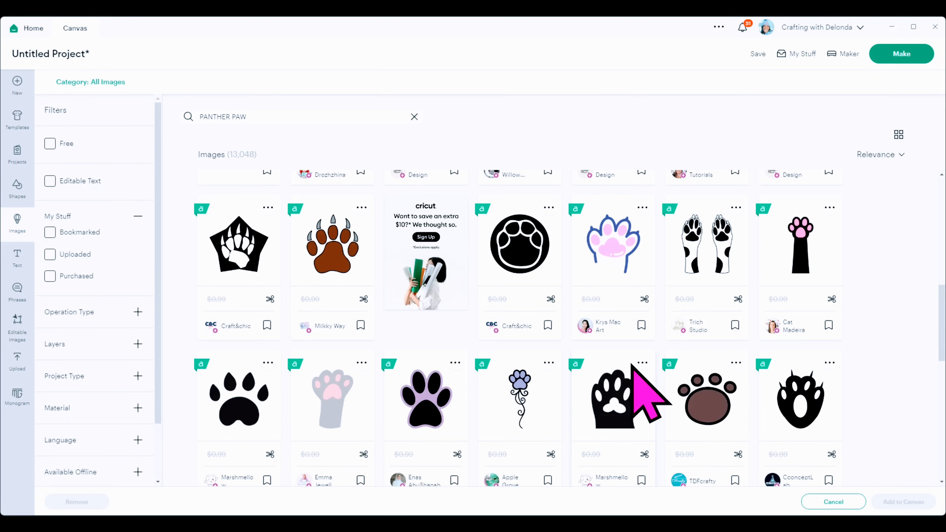
scroll(507, 388, "down", 5)
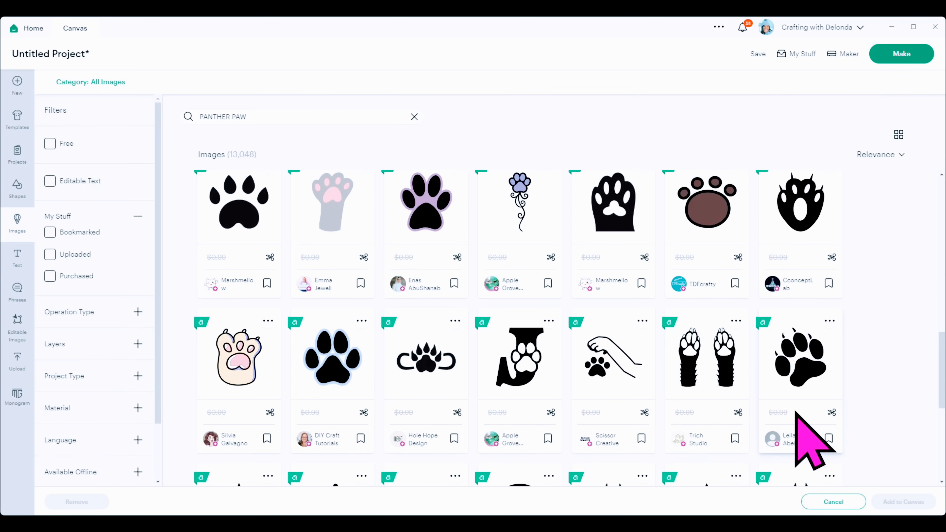
left_click(805, 378)
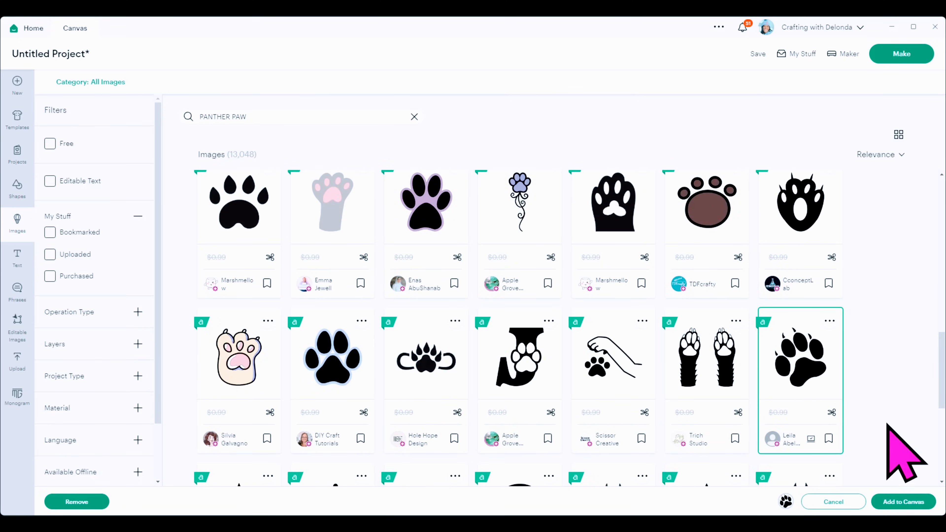
left_click(906, 510)
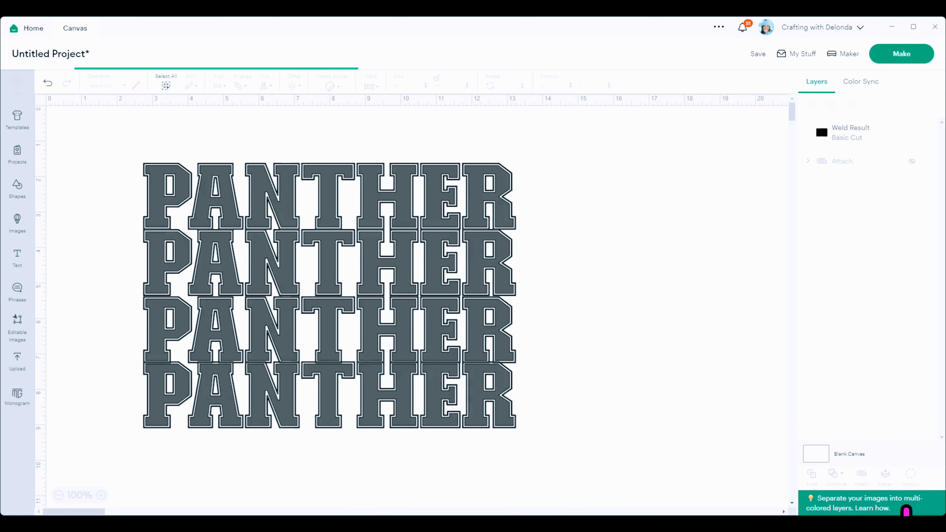
Place the paw print to the right of the PANTHER block and weld its separate pieces into one shape
left_click_drag(201, 277, 626, 239)
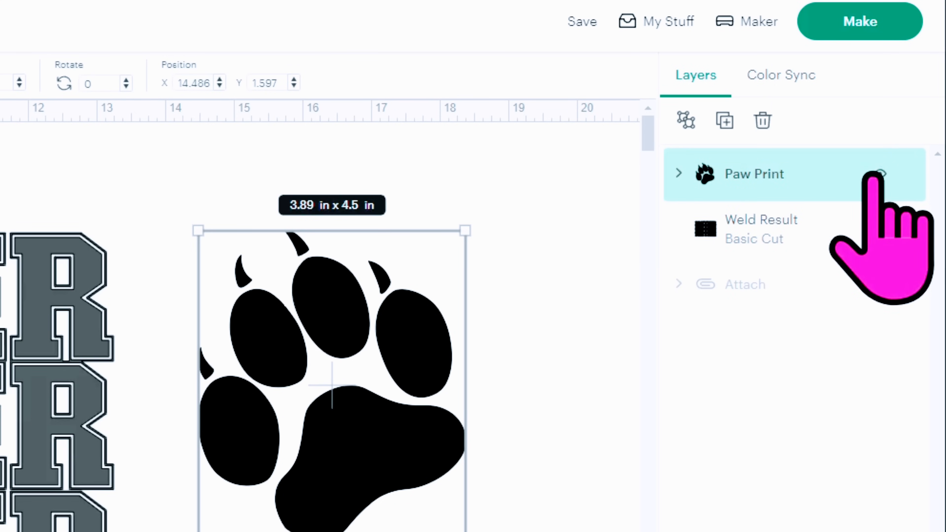
left_click(679, 173)
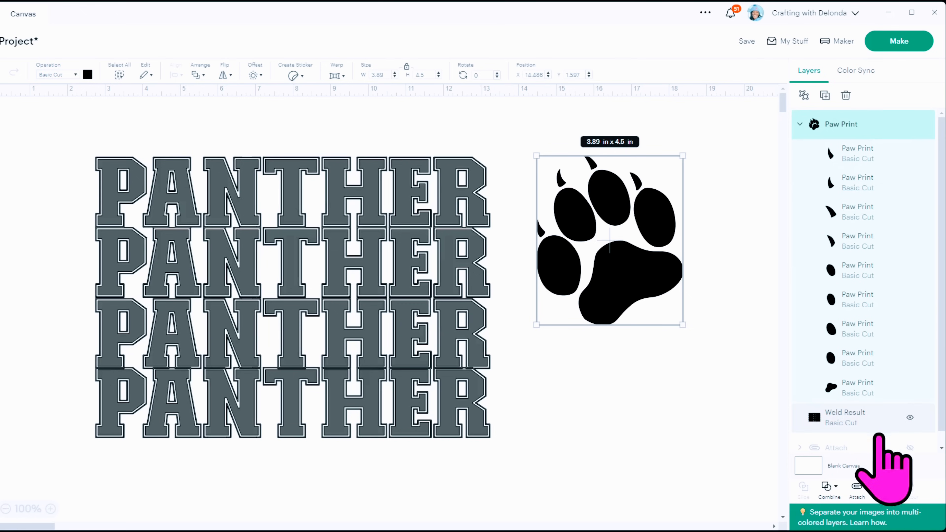
left_click(827, 492)
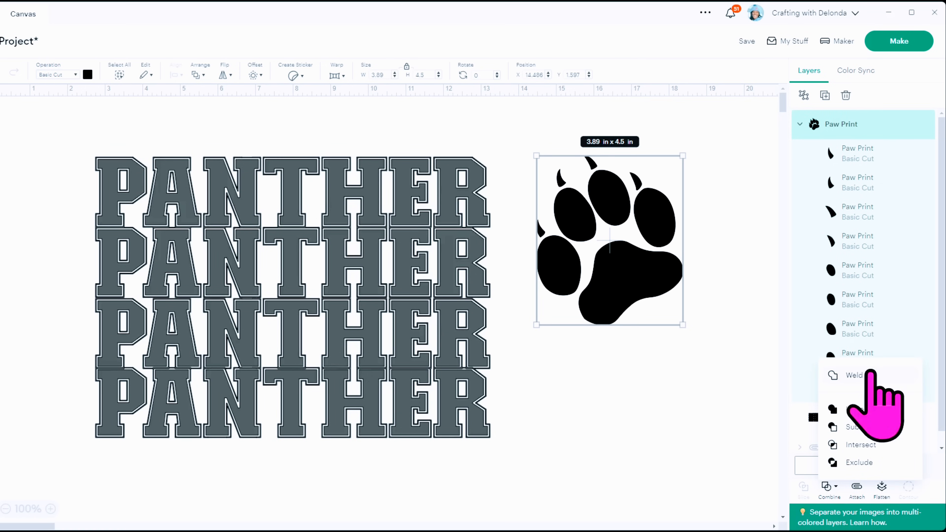
left_click(641, 278)
left_click_drag(641, 278, 643, 277)
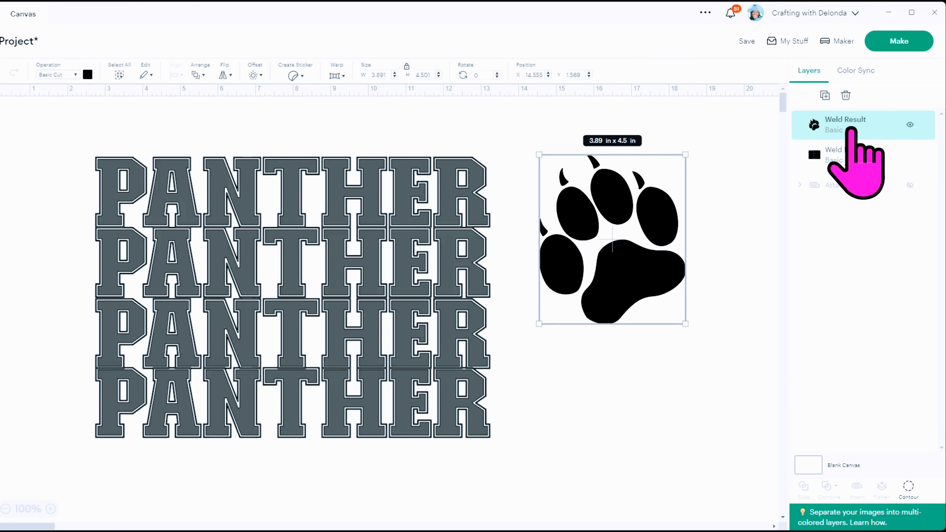
Move the paw print onto the middle of the PANTHER block and enlarge it to about 5.35 by 6.19 in
left_click_drag(618, 255, 243, 293)
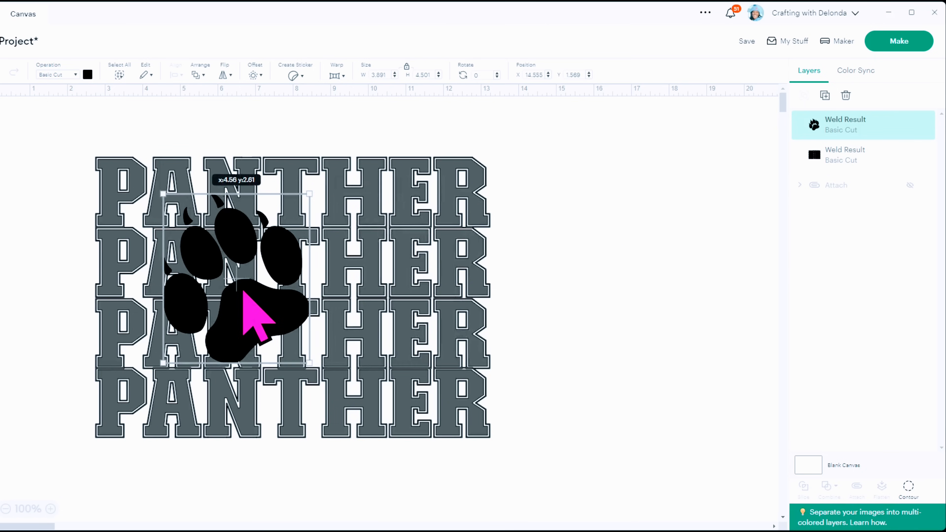
left_click_drag(310, 363, 328, 377)
left_click_drag(386, 411, 393, 417)
left_click_drag(330, 370, 325, 360)
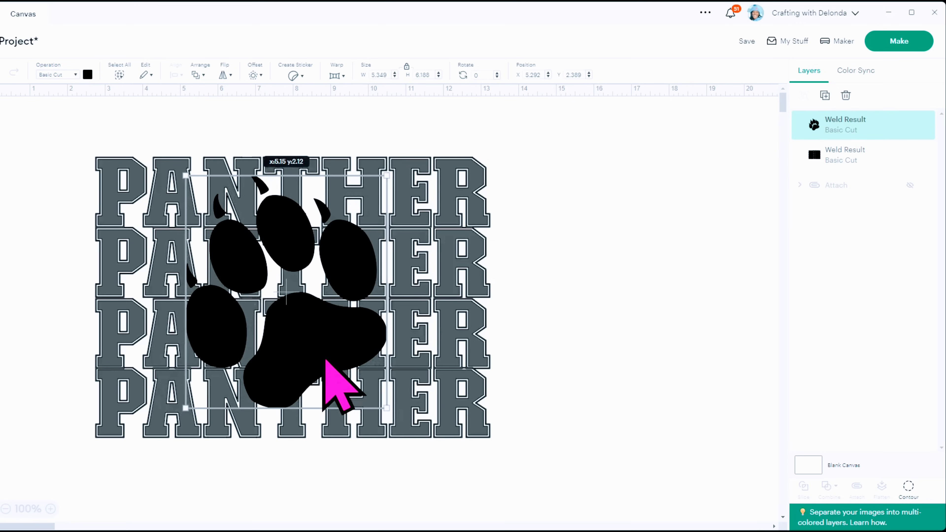
Select the paw print together with the PANTHER block and align them with Center Horizontally
left_click(581, 378)
left_click_drag(74, 144, 540, 438)
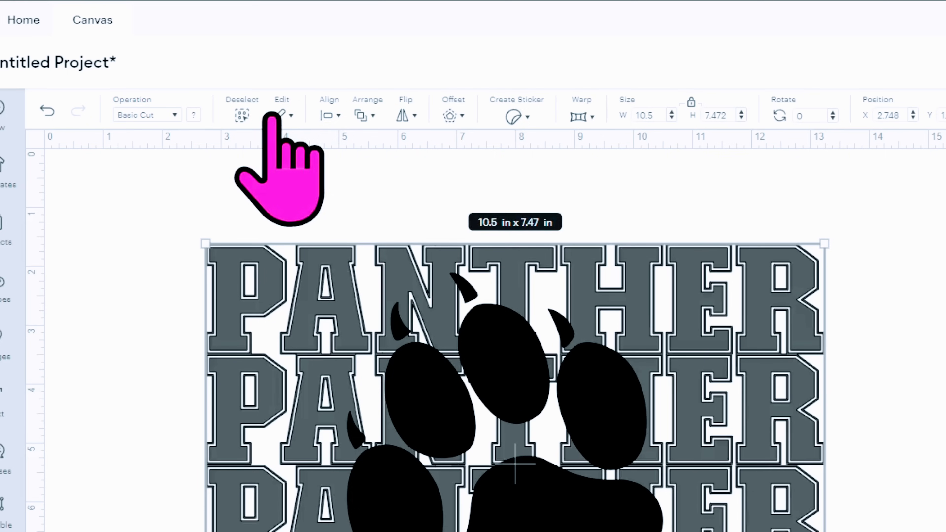
left_click(172, 75)
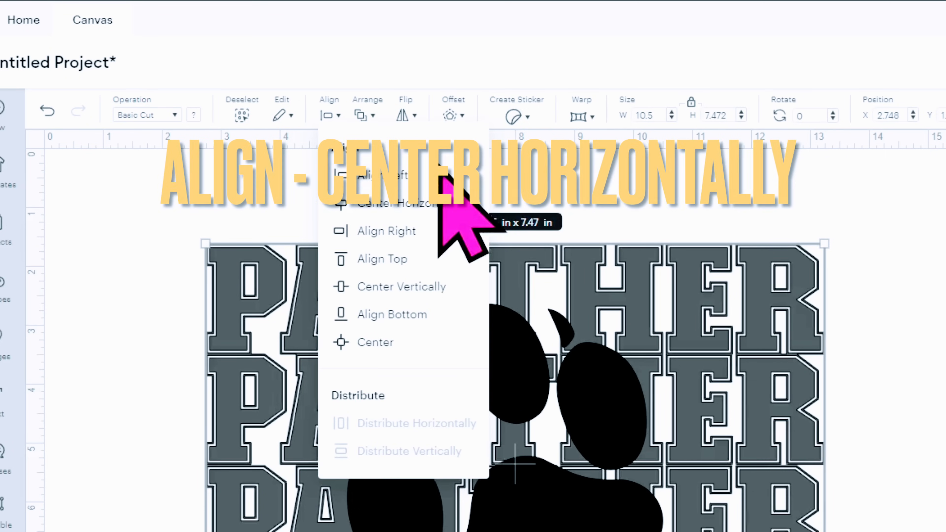
left_click(429, 203)
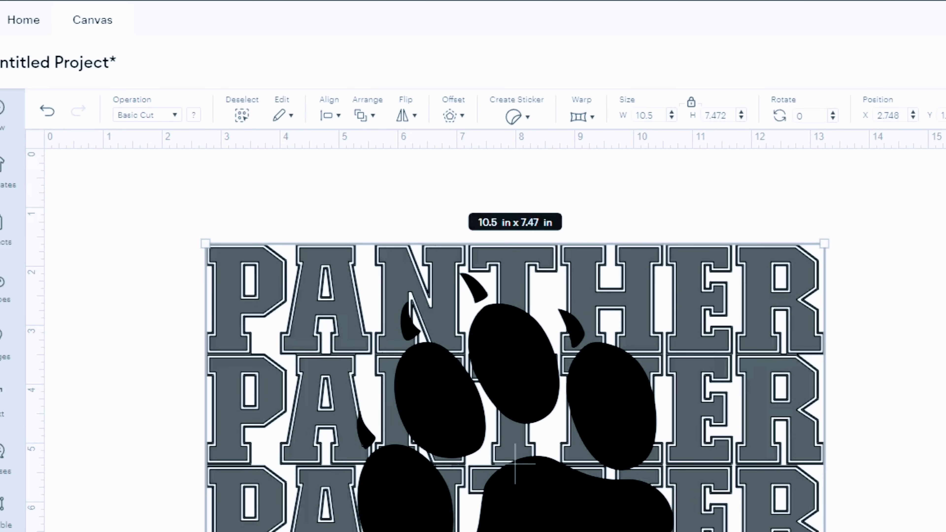
Move the paw print to the right of the PANTHER block and add a 0.15 in rounded-corner offset around it
key("Escape")
left_click_drag(384, 356, 729, 354)
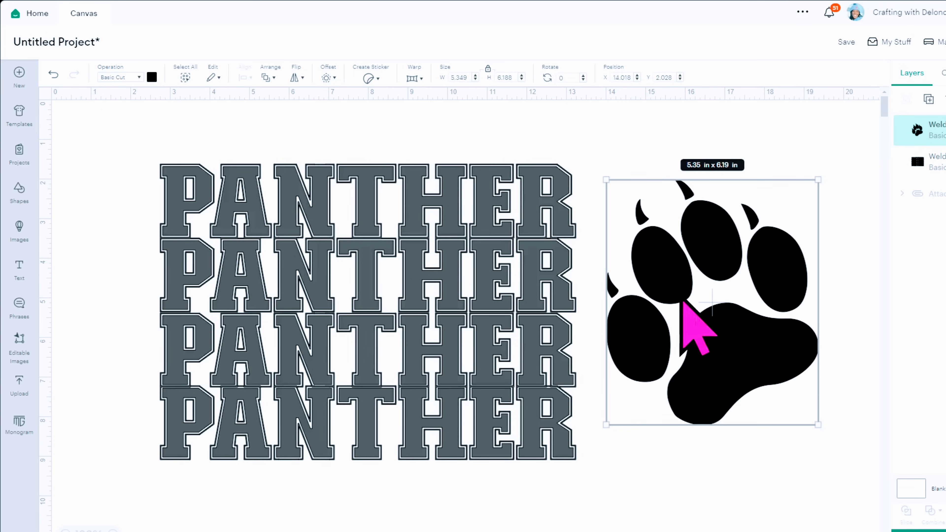
left_click(328, 79)
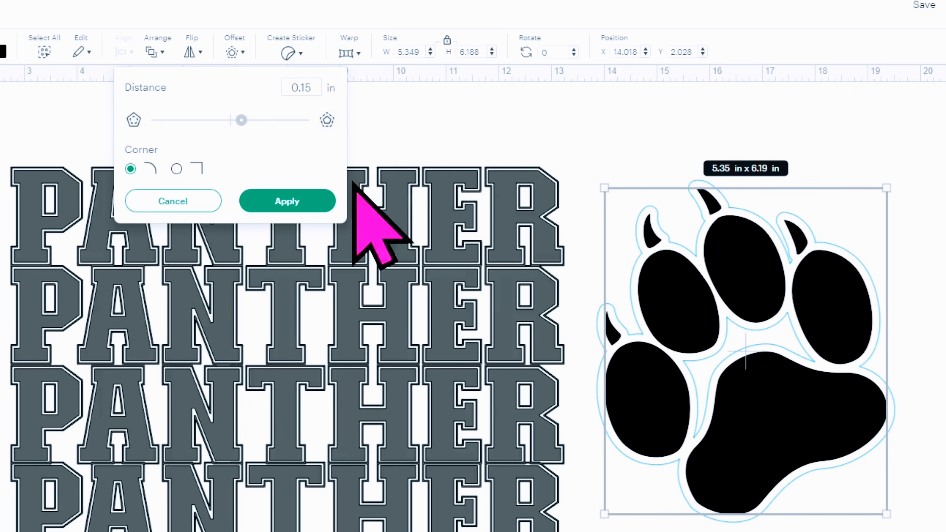
left_click(296, 205)
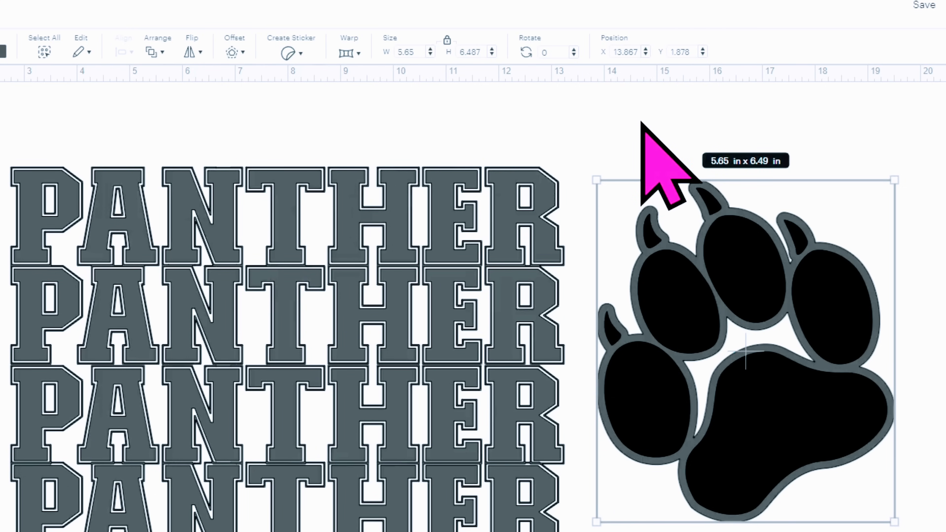
Slice the black paw print with its offset and pull the black and gray solid paws away from the outline
left_click_drag(612, 149, 829, 392)
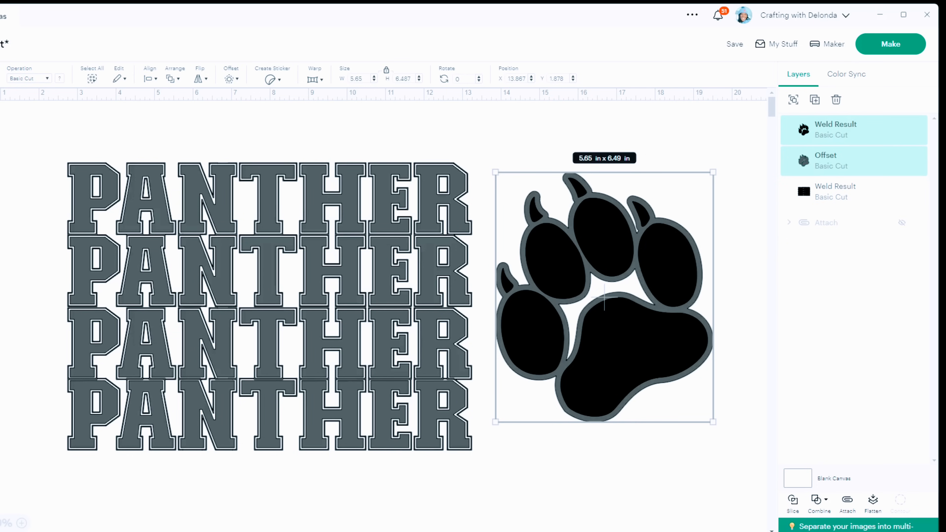
left_click(792, 501)
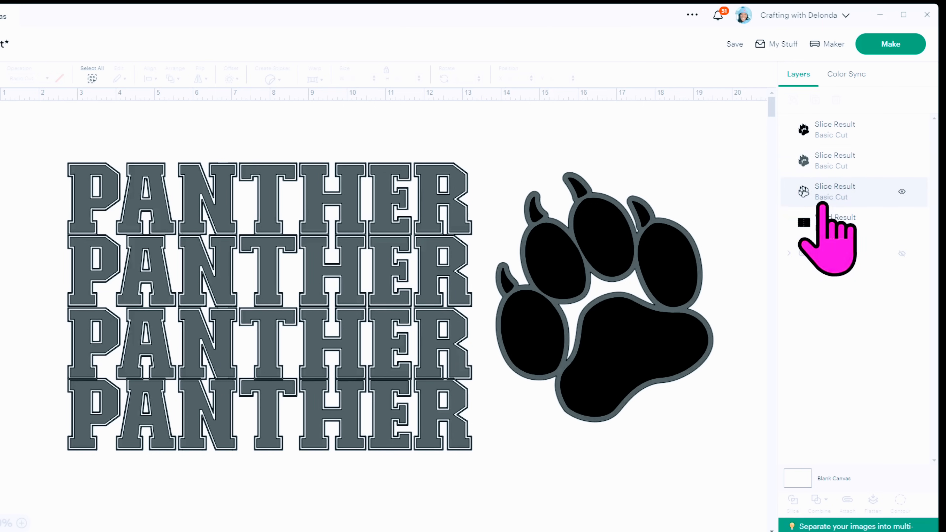
left_click(845, 131)
left_click_drag(617, 354, 761, 249)
left_click_drag(588, 345, 637, 441)
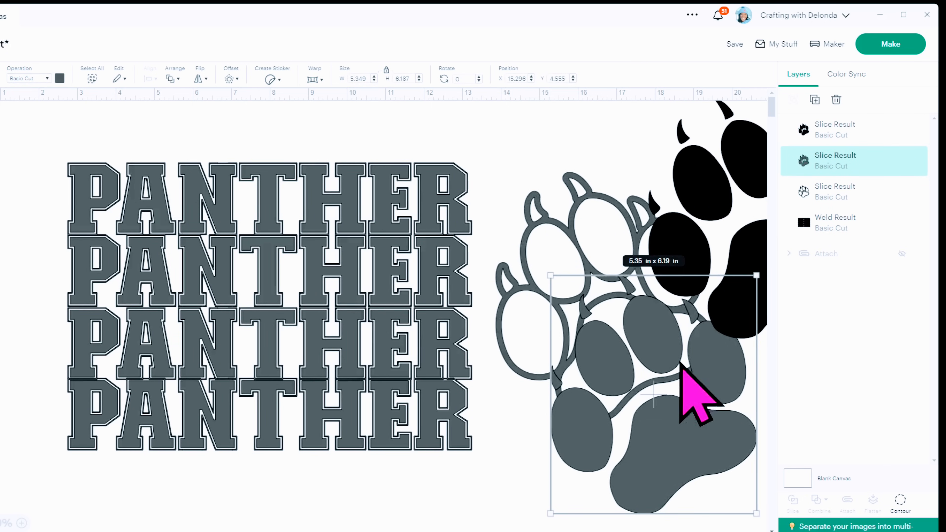
Position the paw outline and the gray solid paw over the PANTHER block and hide the black paw print
left_click_drag(566, 253, 223, 227)
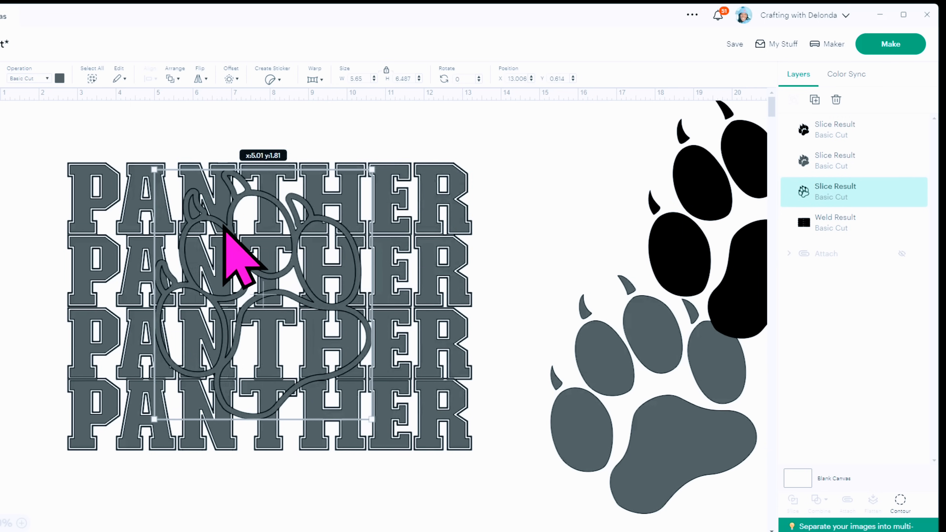
left_click_drag(582, 431, 192, 332)
left_click_drag(669, 252, 586, 284)
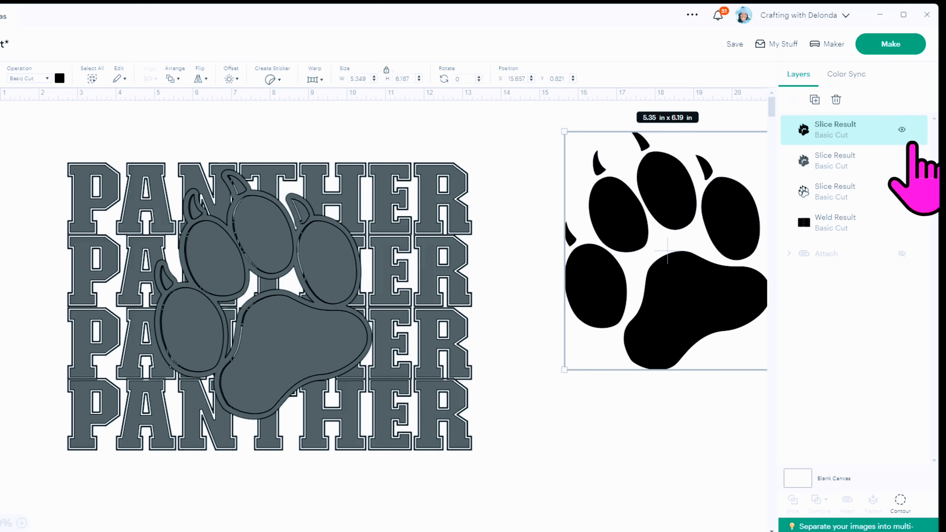
left_click(903, 130)
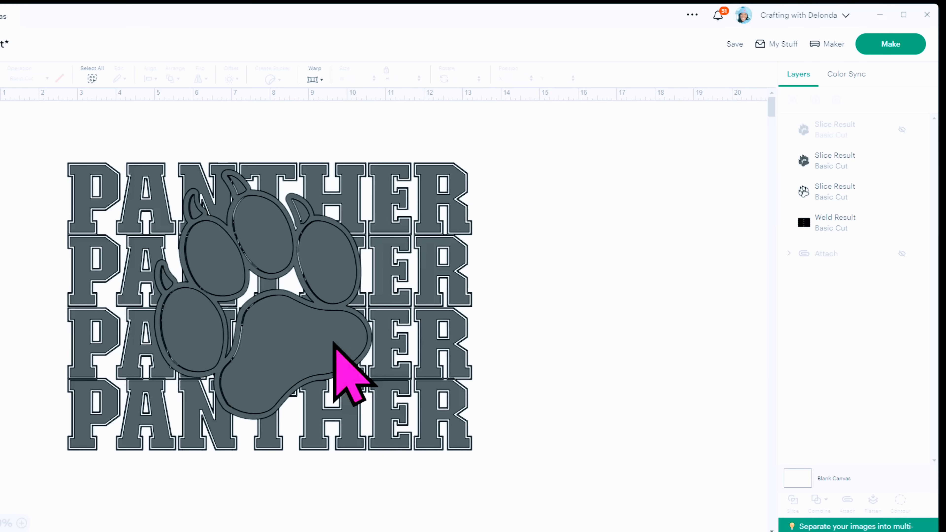
Move the gray paw and the outline off the PANTHER block, and place a duplicate of the outline below the block
left_click_drag(280, 345, 606, 288)
left_click_drag(348, 317, 657, 492)
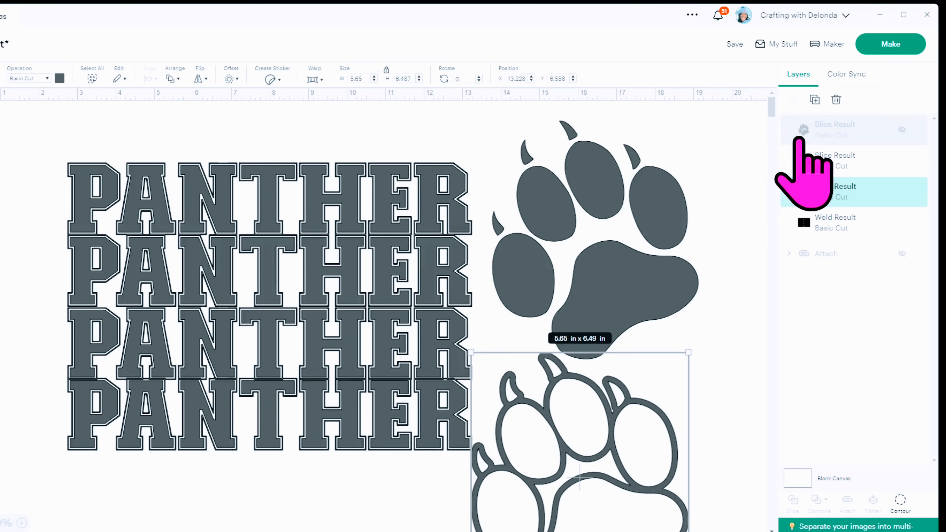
left_click(815, 100)
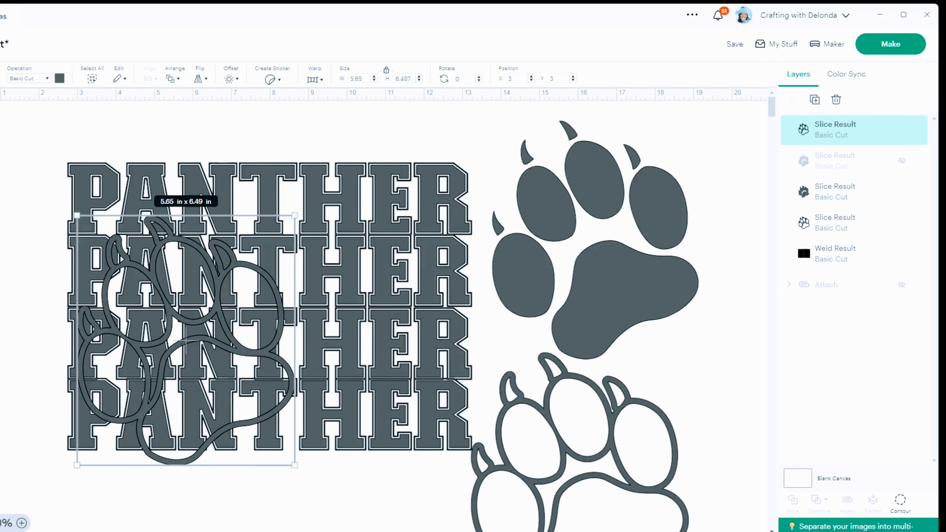
key("ctrl+minus")
left_click_drag(126, 264, 72, 454)
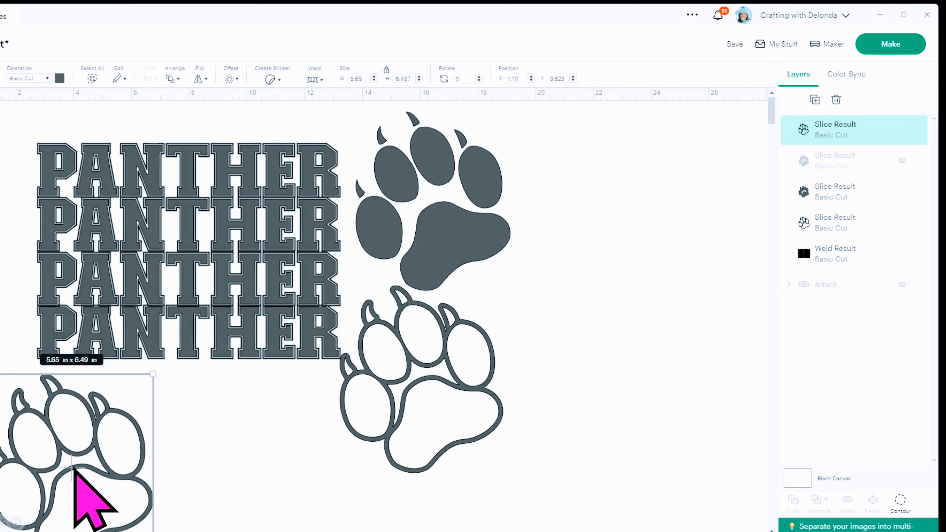
Arrange the gray solid paw and the original paw outline side by side to the right of the PANTHER block
left_click_drag(428, 388, 258, 474)
left_click_drag(458, 225, 487, 479)
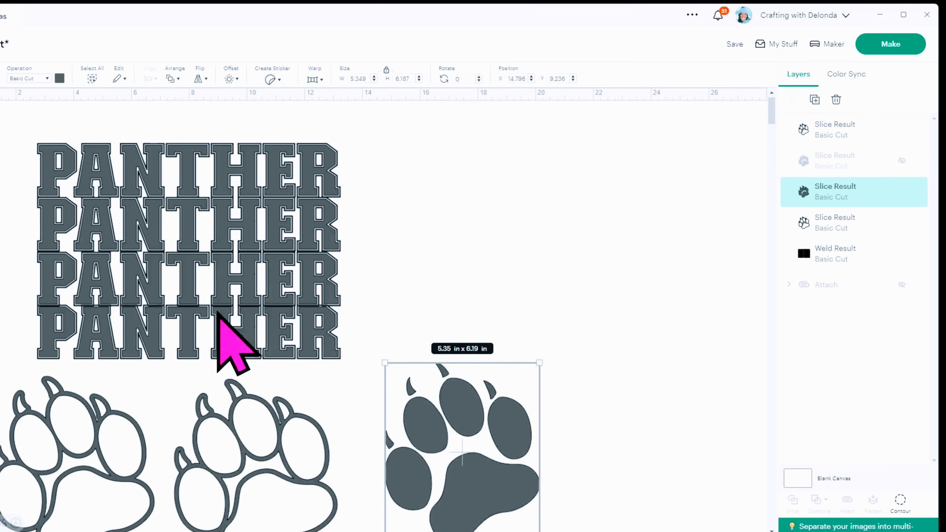
left_click_drag(470, 420, 482, 189)
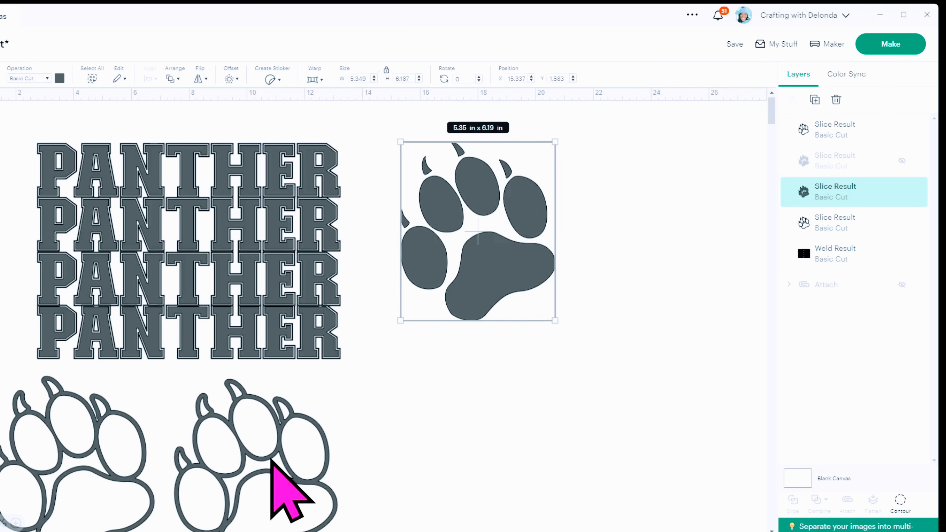
left_click_drag(269, 455, 678, 206)
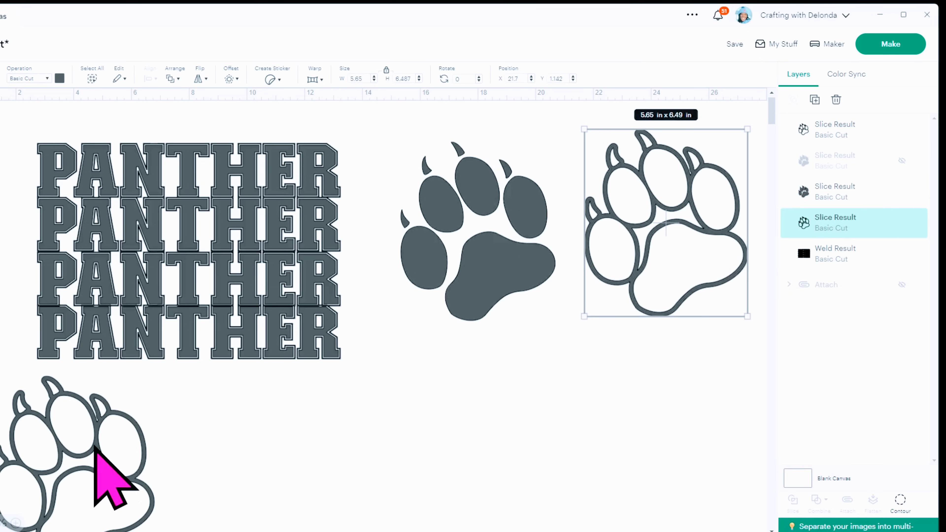
Place the duplicate paw outline on the PANTHER block, center the two horizontally, and slice them
left_click_drag(89, 455, 200, 245)
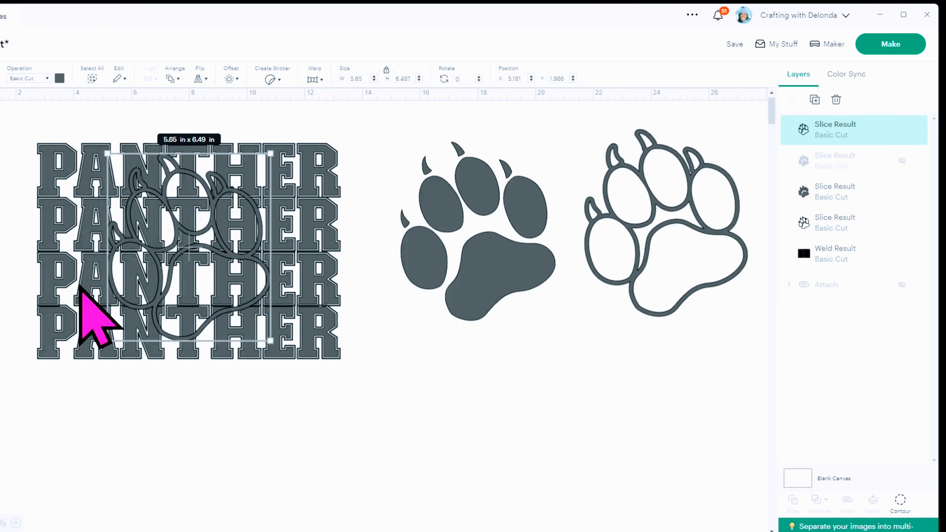
left_click_drag(24, 130, 356, 379)
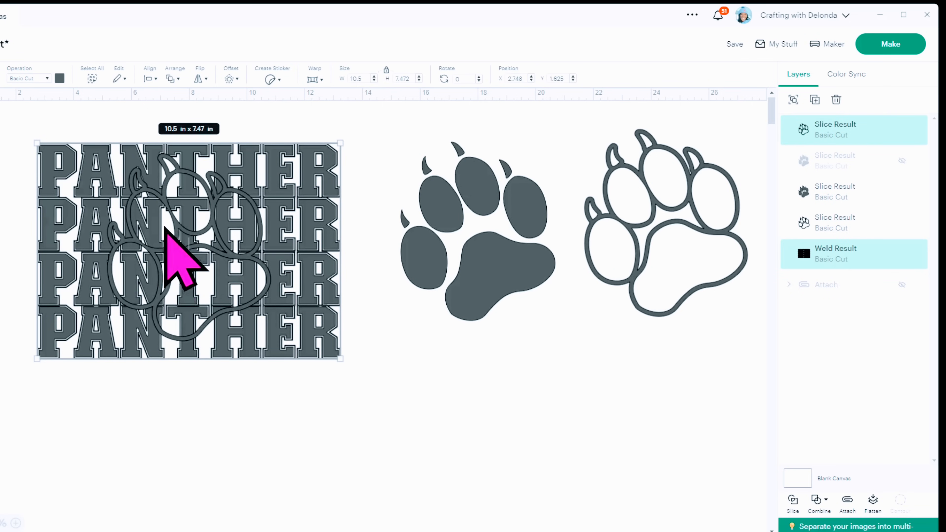
left_click(156, 78)
left_click(212, 139)
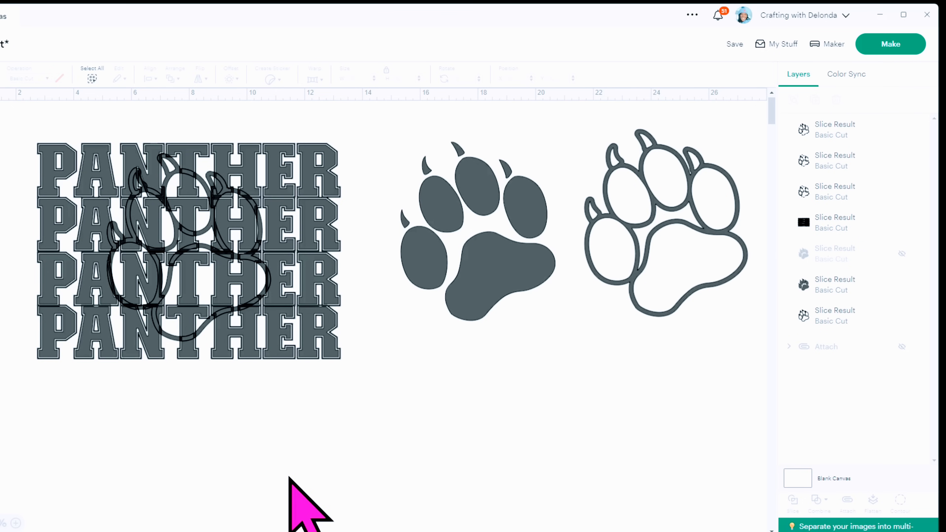
Pull the three sliced paw outline pieces off the PANTHER block and delete them
left_click_drag(233, 263, 504, 452)
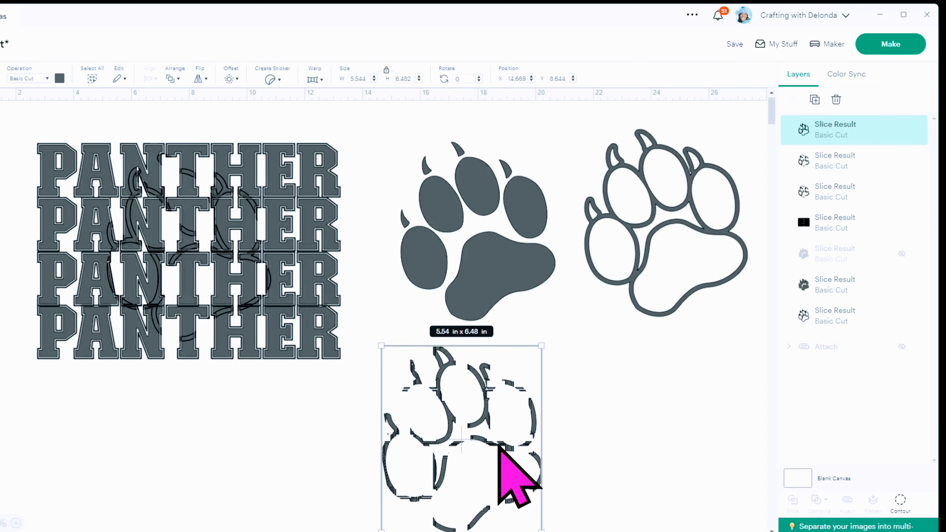
key("Delete")
left_click_drag(164, 251, 373, 447)
key("Delete")
left_click_drag(200, 264, 404, 417)
key("Delete")
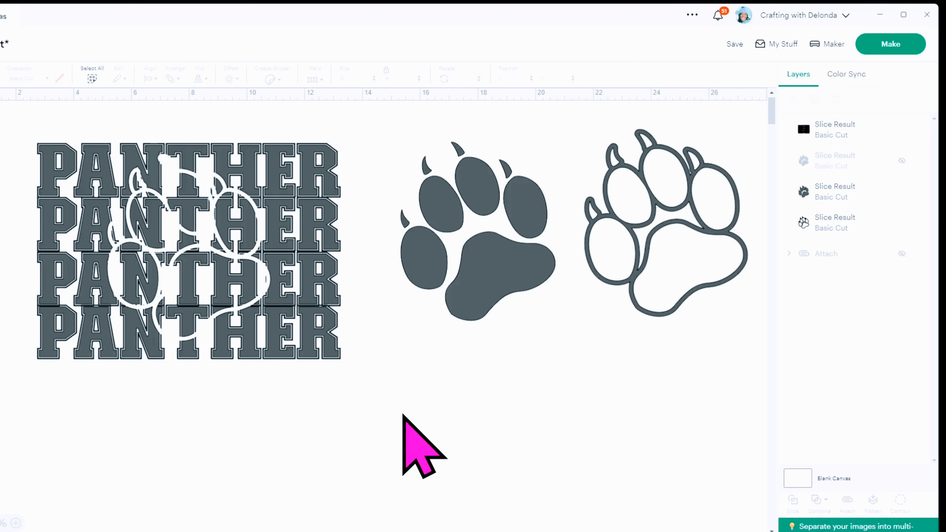
Try the remaining paw outline over the cutout in the PANTHER block, and move it back to the far right
left_click_drag(319, 328, 258, 349)
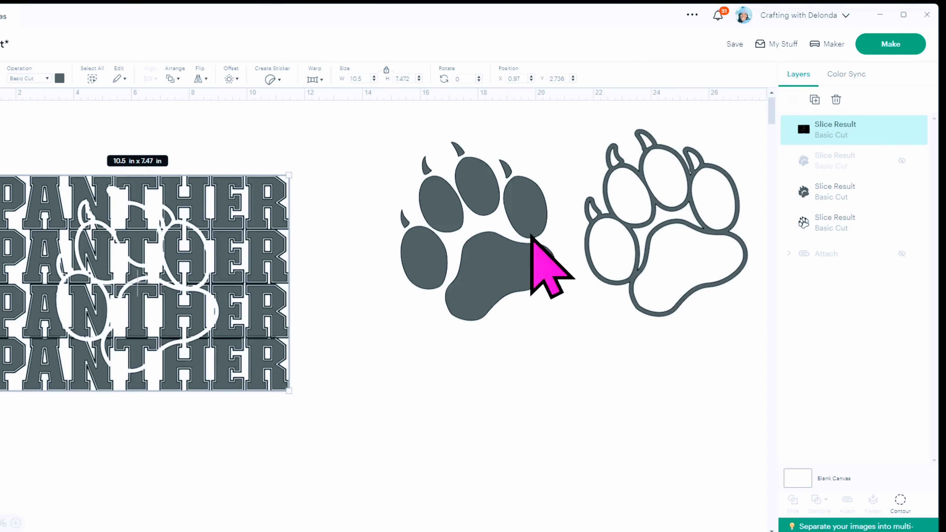
left_click_drag(652, 216, 123, 278)
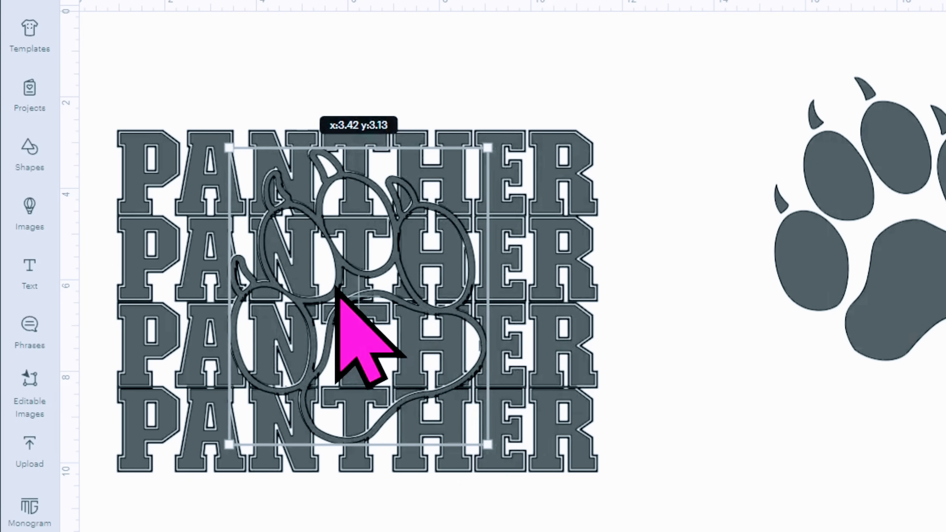
left_click_drag(336, 289, 335, 286)
left_click(931, 417)
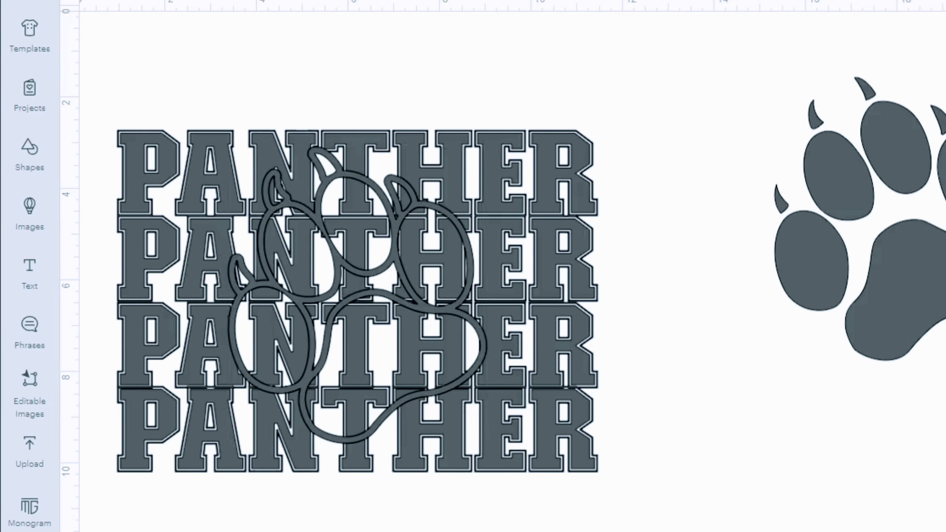
left_click_drag(390, 292, 253, 392)
left_click_drag(421, 233, 378, 359)
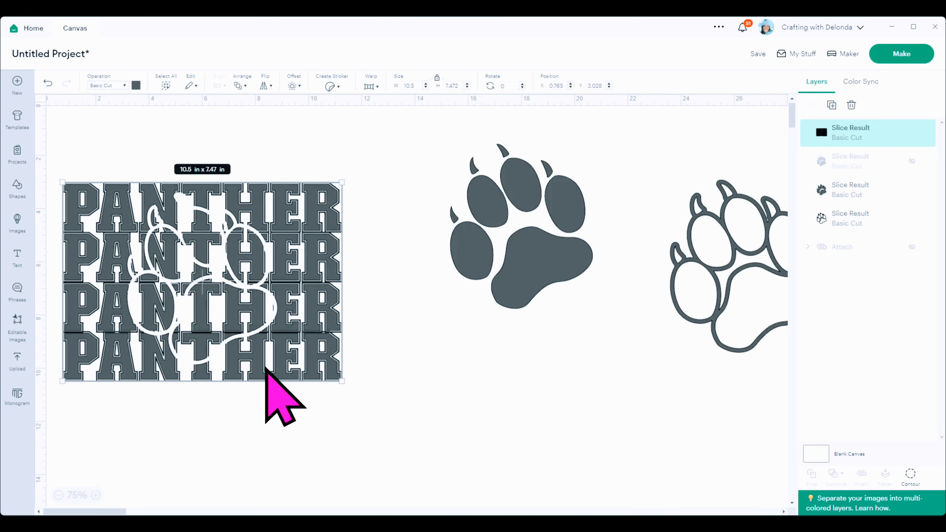
Recolor the sliced PANTHER block purple
left_click_drag(279, 342, 280, 341)
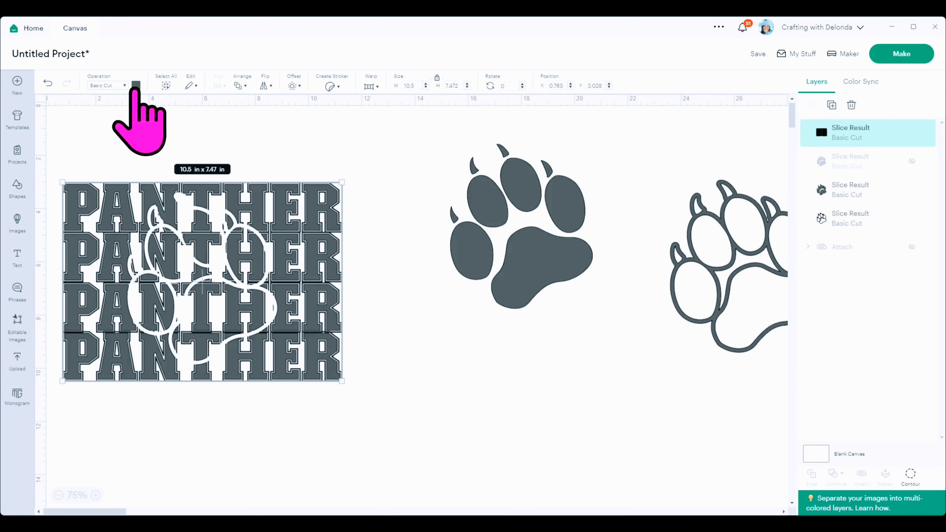
left_click(136, 86)
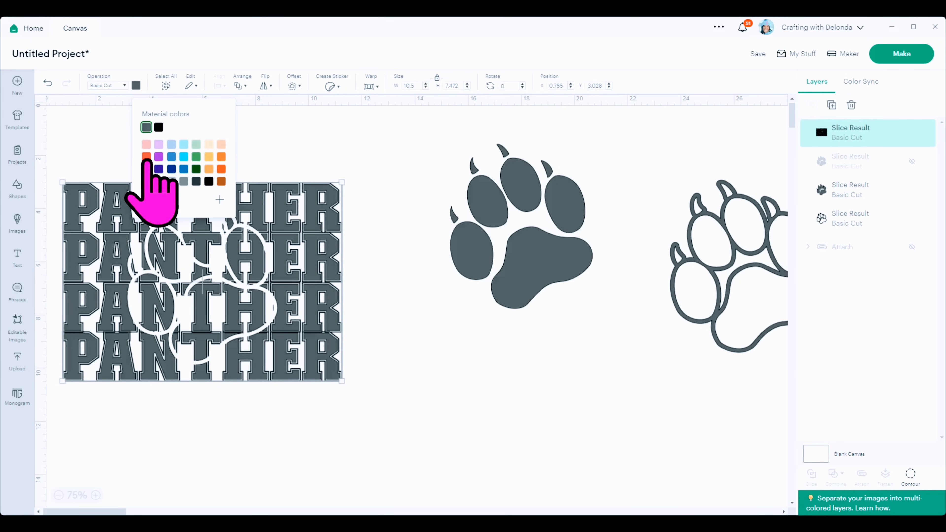
left_click(159, 157)
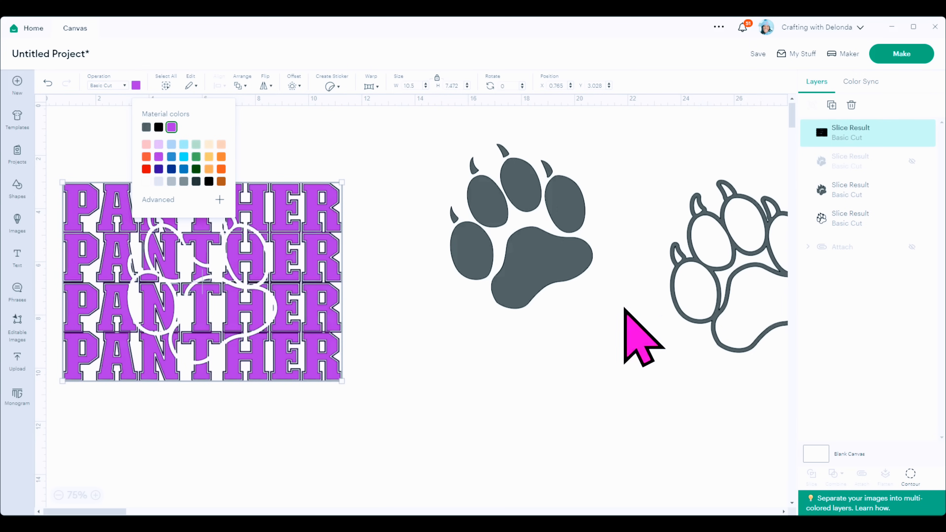
Recolor the gray solid paw print light orange
left_click_drag(559, 258, 552, 300)
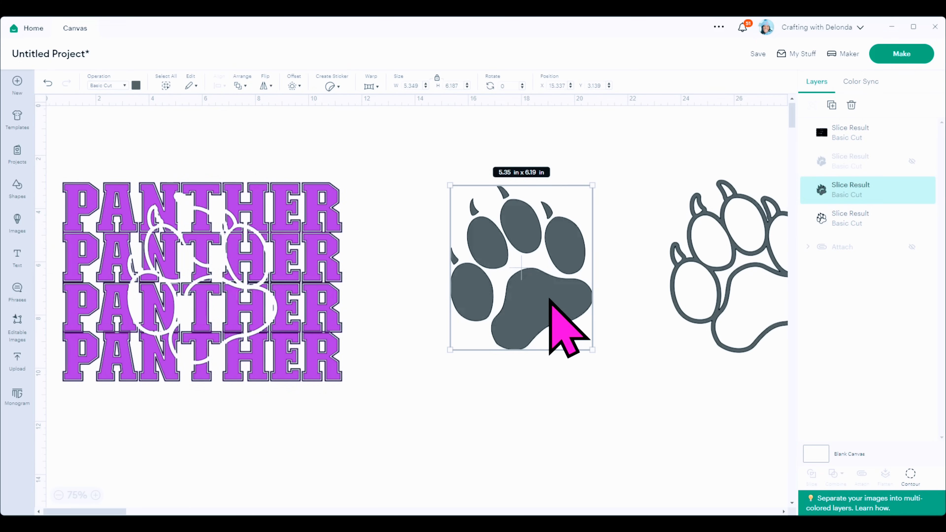
left_click_drag(549, 301, 548, 303)
left_click(136, 85)
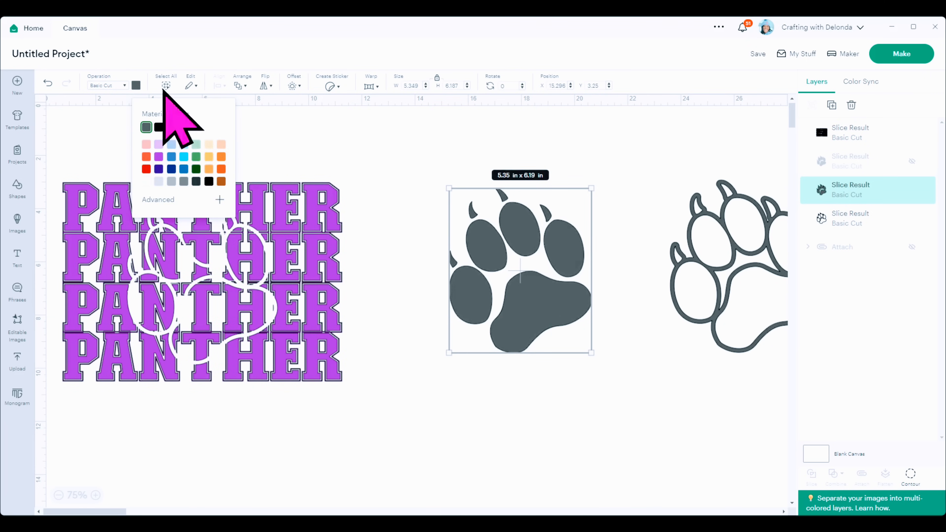
left_click(209, 157)
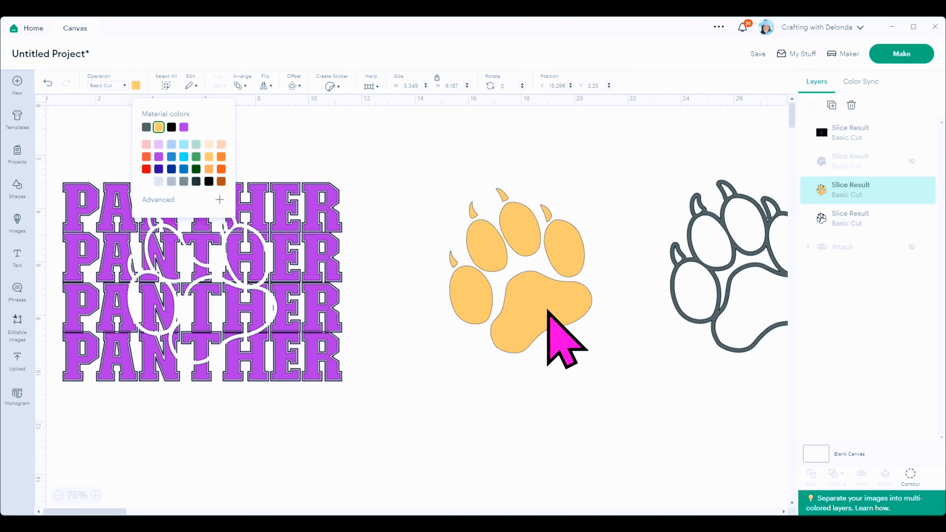
Bring the light orange paw above the PANTHER layer and fit it inside the paw-shaped cutout in the block
left_click(548, 313)
left_click_drag(548, 311, 489, 310)
left_click_drag(847, 201, 847, 132)
left_click_drag(462, 304, 203, 310)
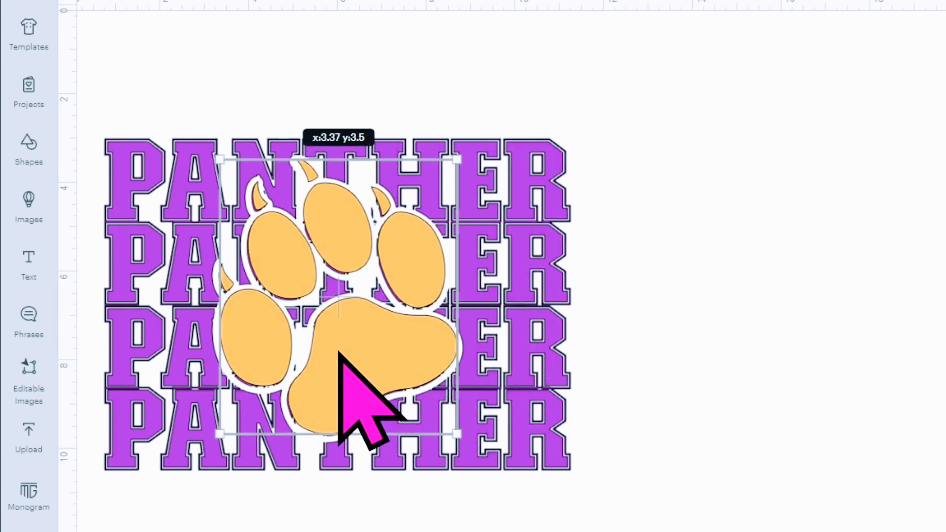
left_click_drag(338, 351, 338, 353)
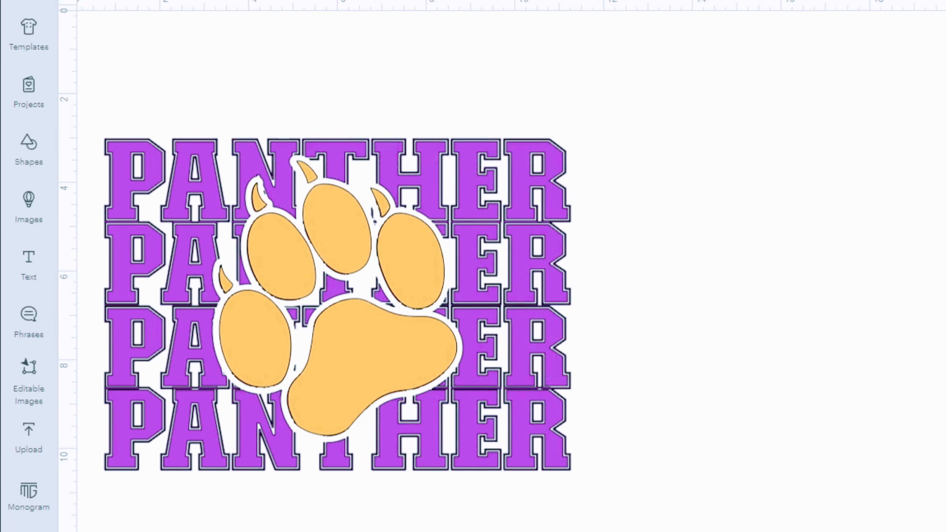
Center the light orange paw horizontally with the PANTHER block and slice the two
left_click_drag(119, 66, 569, 528)
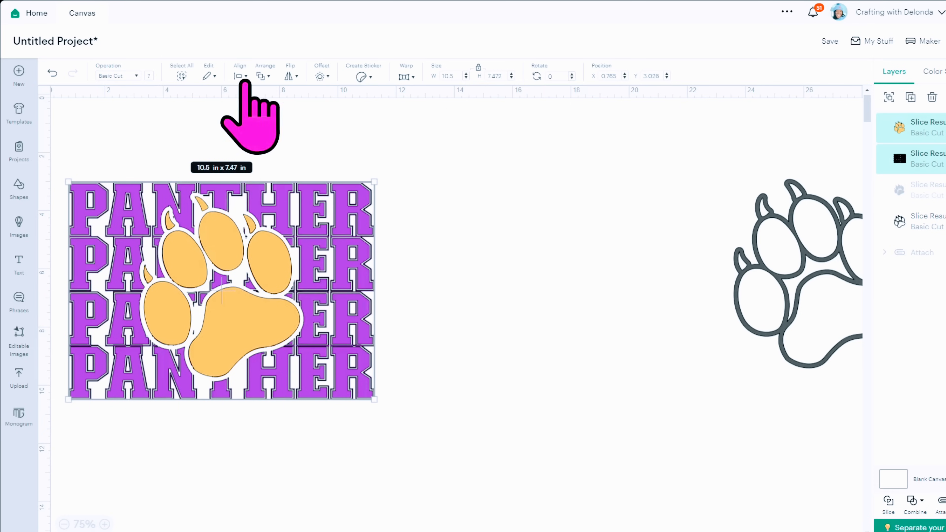
left_click(241, 76)
left_click(293, 134)
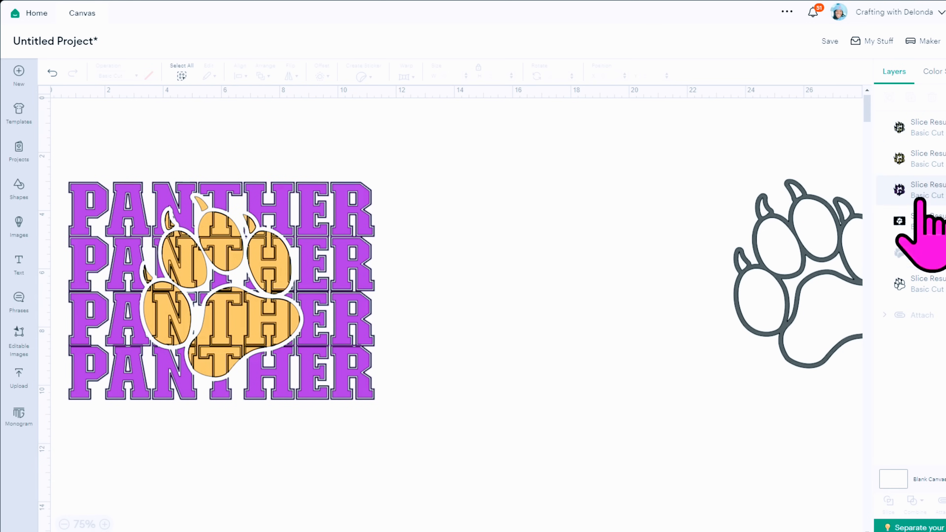
Pull the three paw-shaped slice pieces out of the PANTHER block and delete the two light orange ones
left_click_drag(234, 334, 488, 272)
left_click_drag(269, 333, 638, 247)
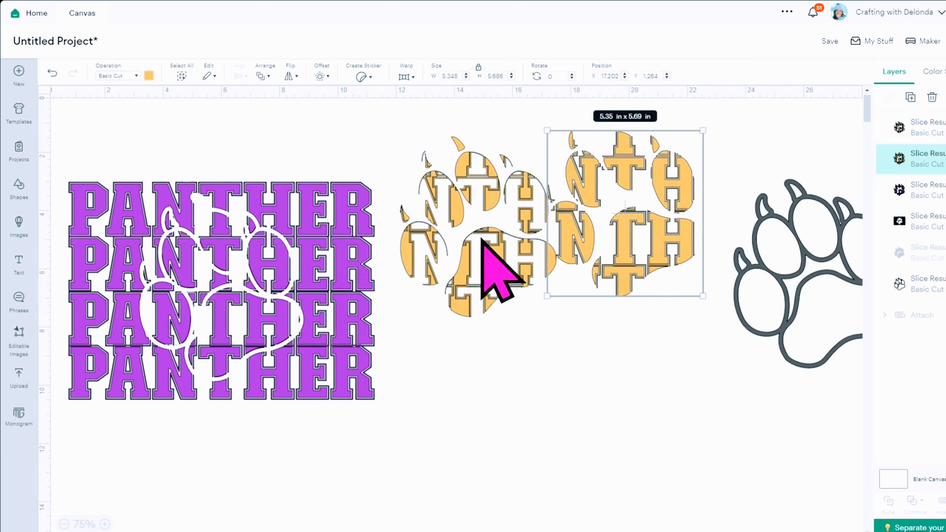
left_click_drag(220, 316, 526, 428)
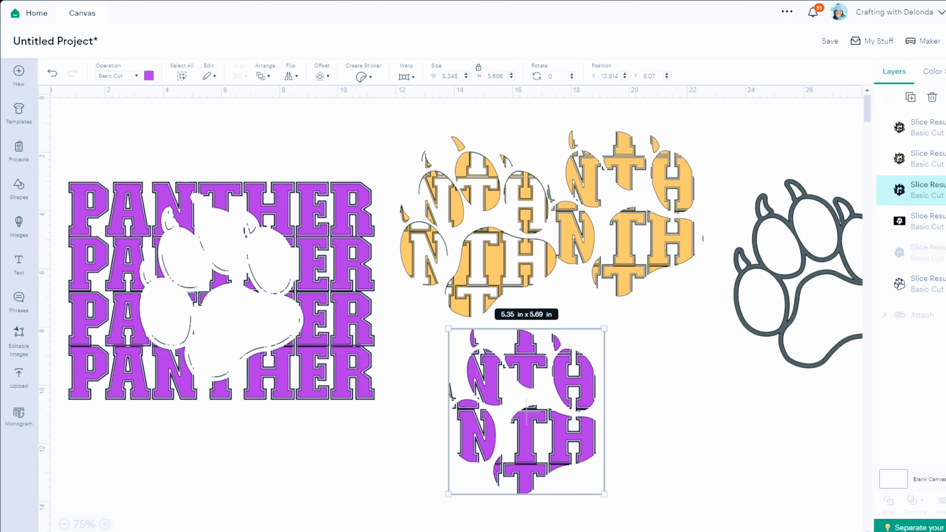
left_click(500, 254)
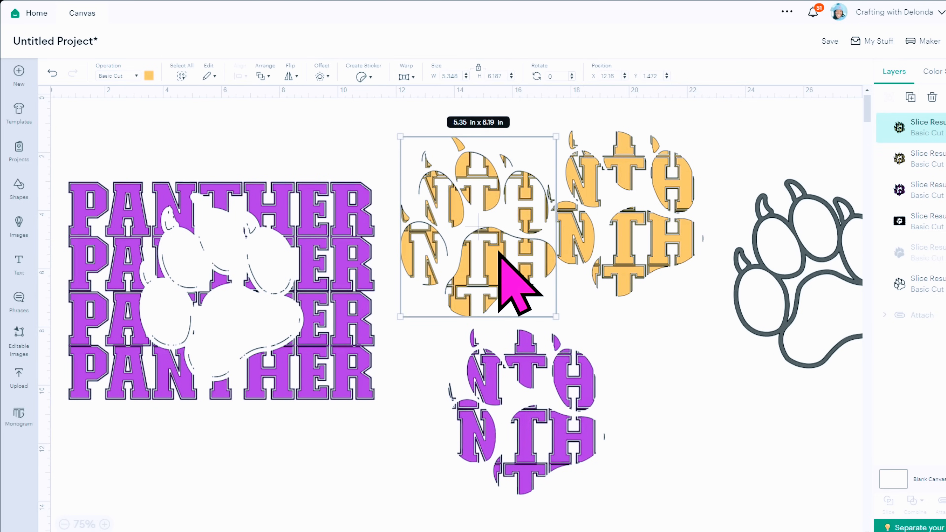
key("Delete")
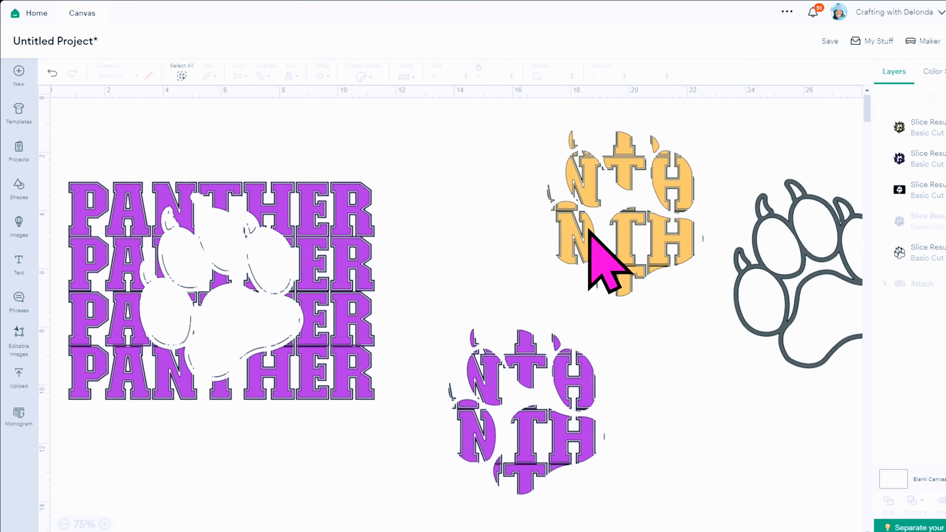
left_click(602, 264)
key("Delete")
Move the PANTHER block up the canvas and place the purple paw-shaped lettering piece directly below it
left_click(528, 373)
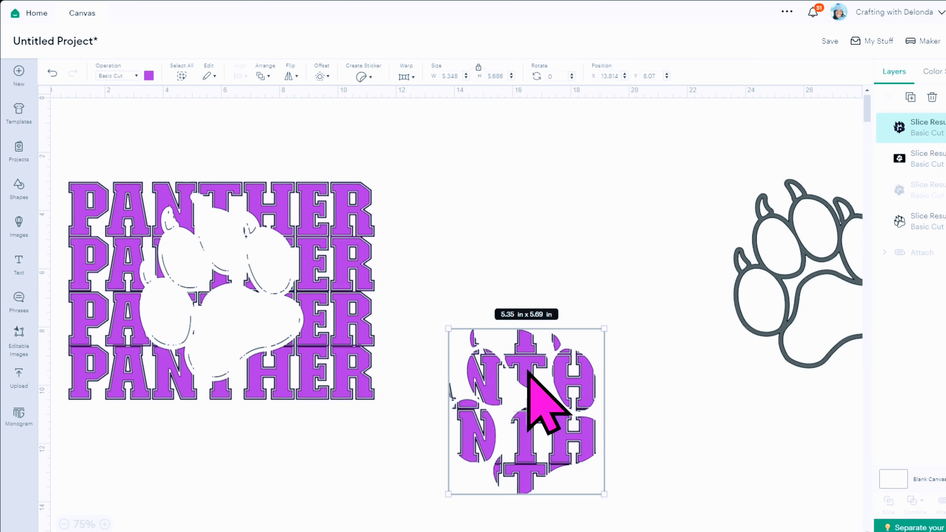
left_click_drag(197, 294, 210, 266)
left_click_drag(517, 414, 124, 450)
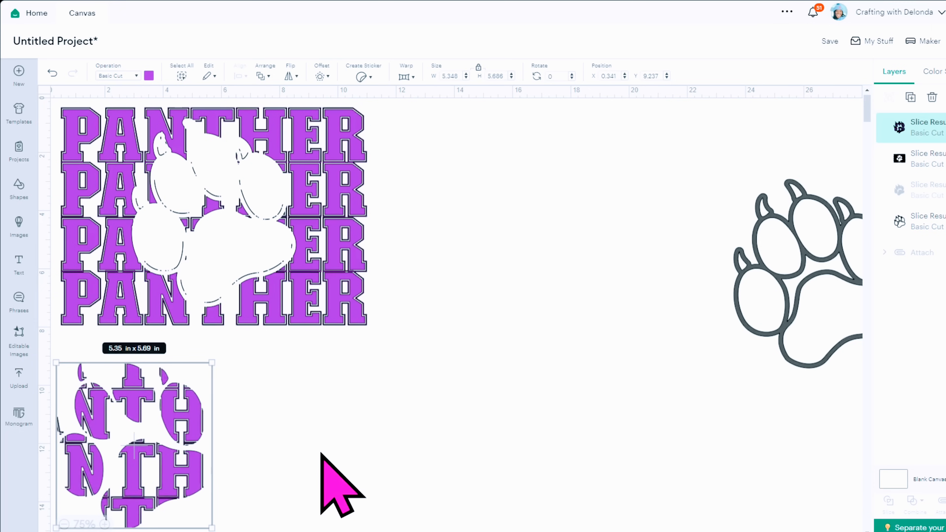
mouse_move(122, 445)
left_mouse_down()
mouse_move(278, 438)
mouse_move(115, 453)
mouse_move(128, 455)
left_mouse_up()
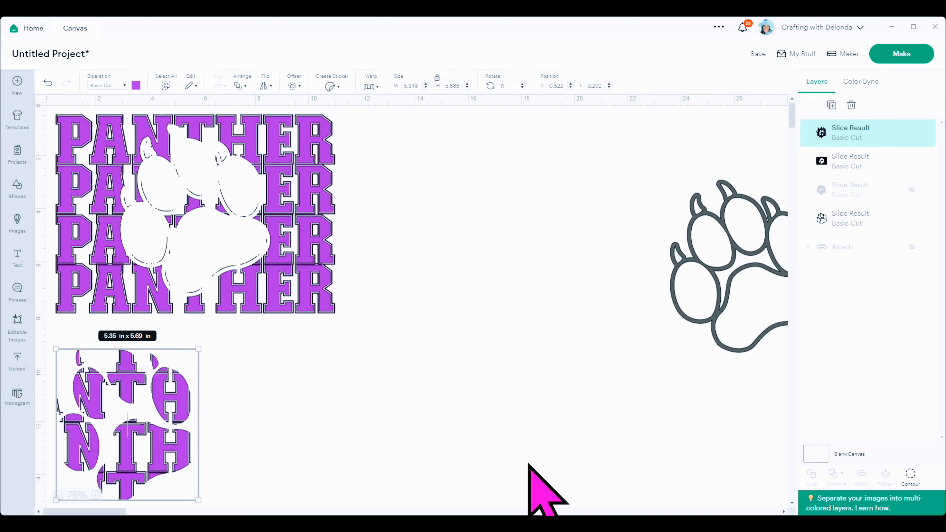
Use Contour on the purple paw-shaped piece to hide the solid fills of the N, T and H letters in its two middle rows
left_click(911, 475)
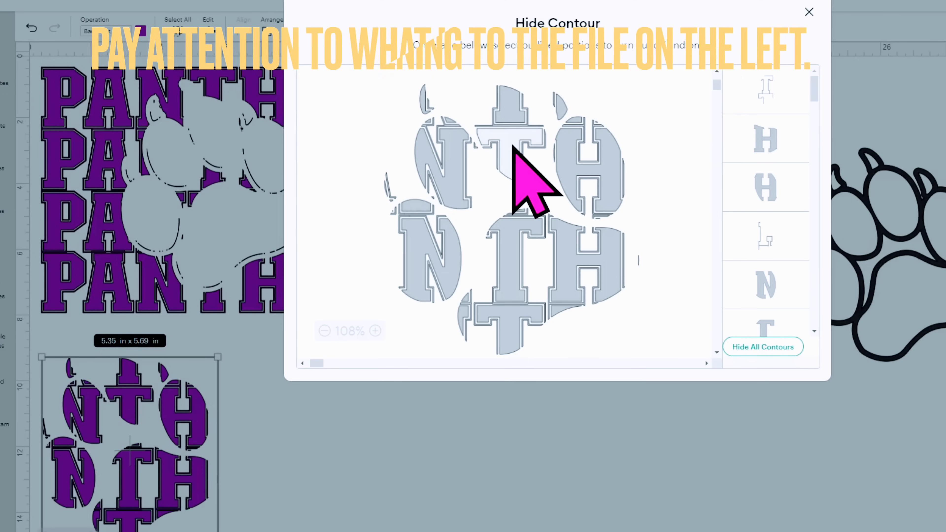
left_click(438, 178)
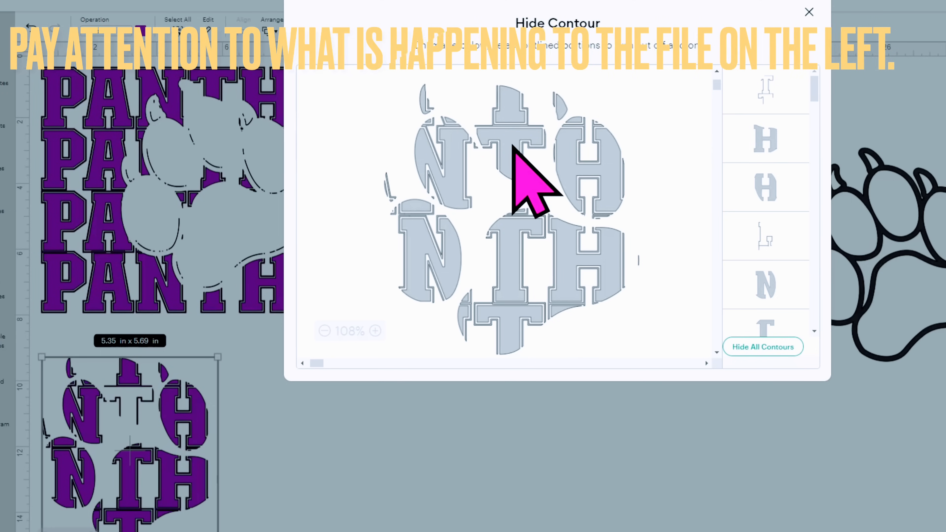
left_click(509, 246)
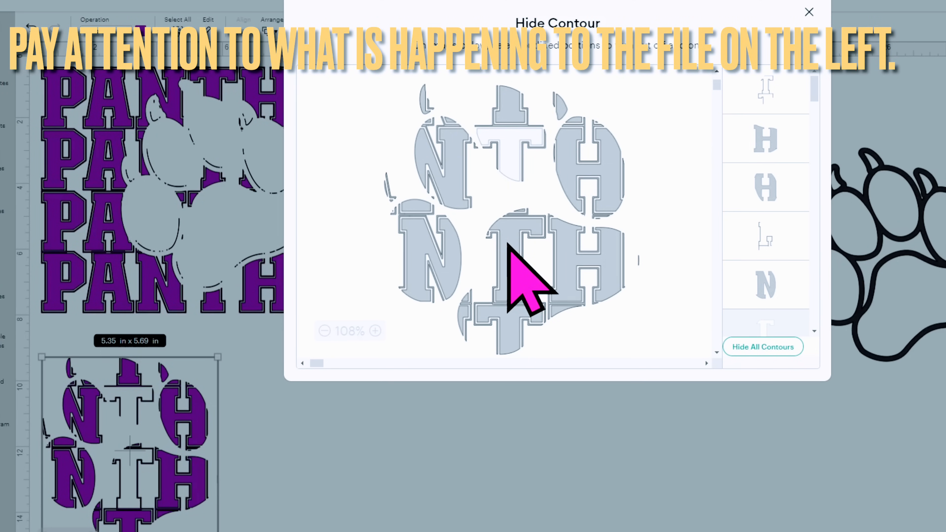
left_click(570, 261)
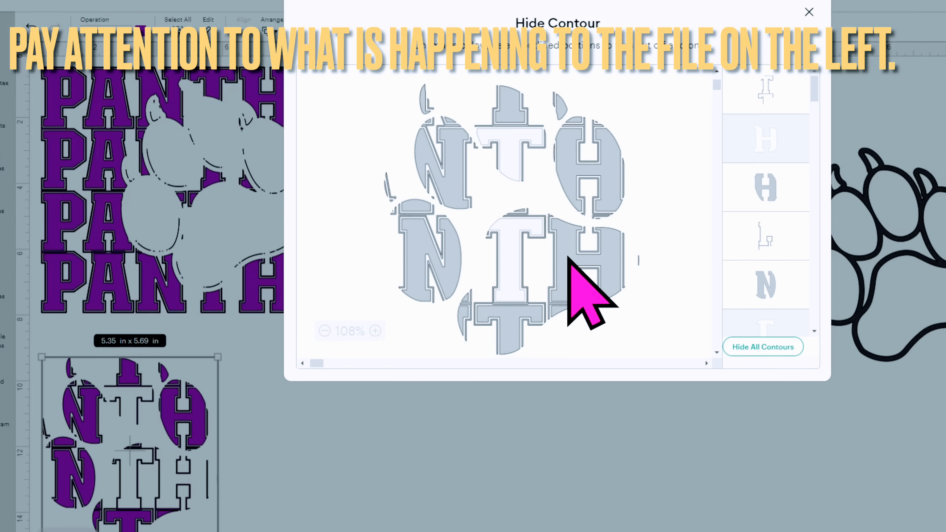
left_click(569, 173)
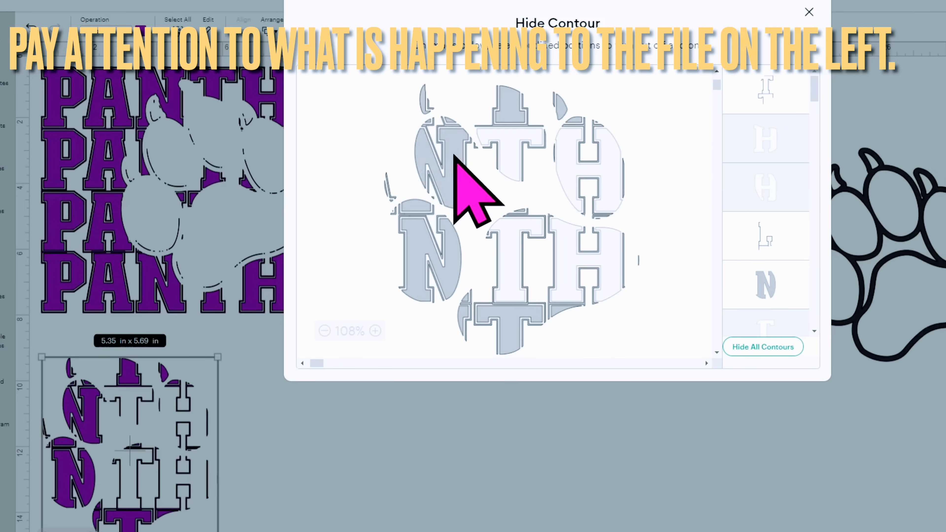
left_click(456, 170)
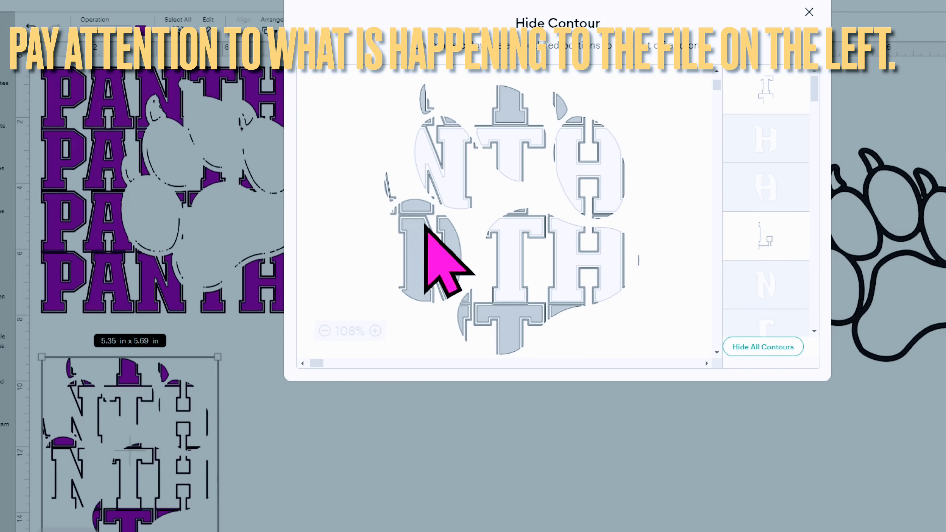
left_click(428, 233)
Hide the remaining solid claw, letter and sliver contours of the paw-shaped piece, leaving only the thin letter outlines, and finish contouring
left_click(423, 206)
left_click(501, 123)
left_click(563, 111)
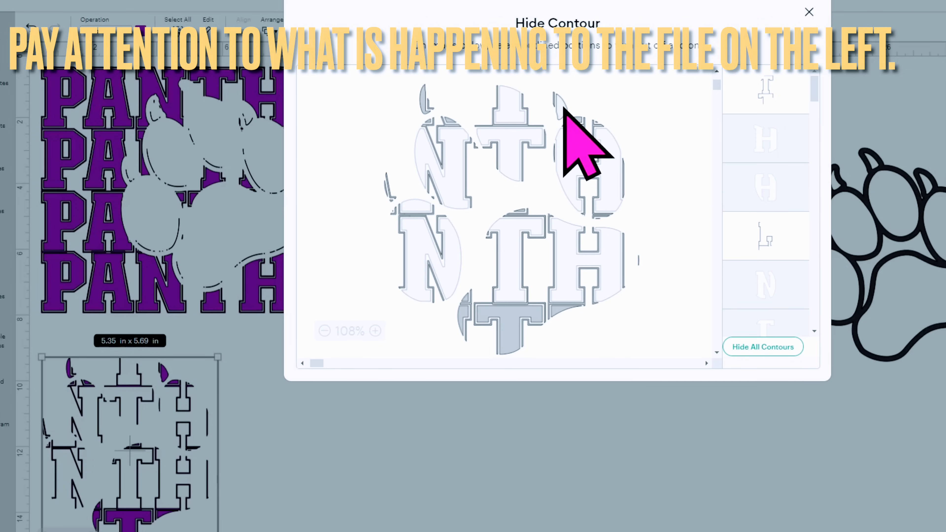
left_click(559, 311)
left_click(503, 322)
left_click(471, 310)
left_click(424, 95)
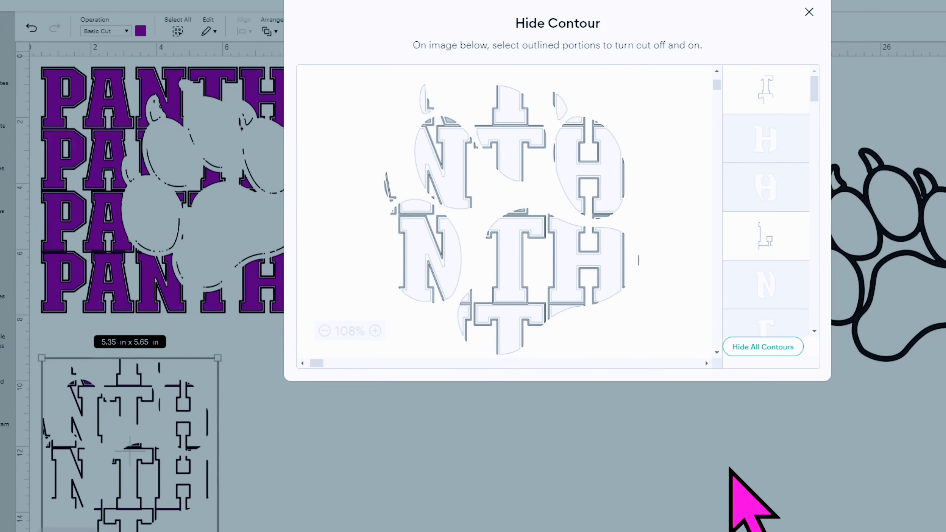
left_click(521, 212)
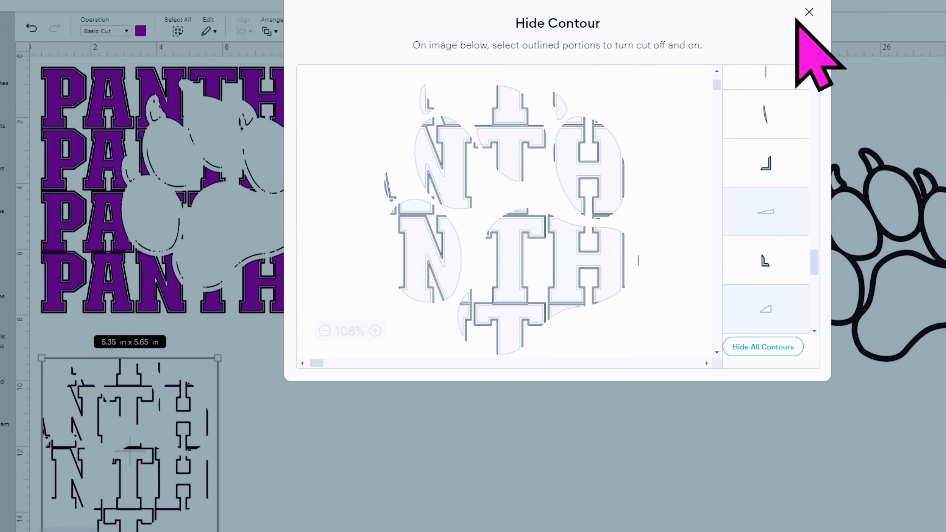
left_click(809, 12)
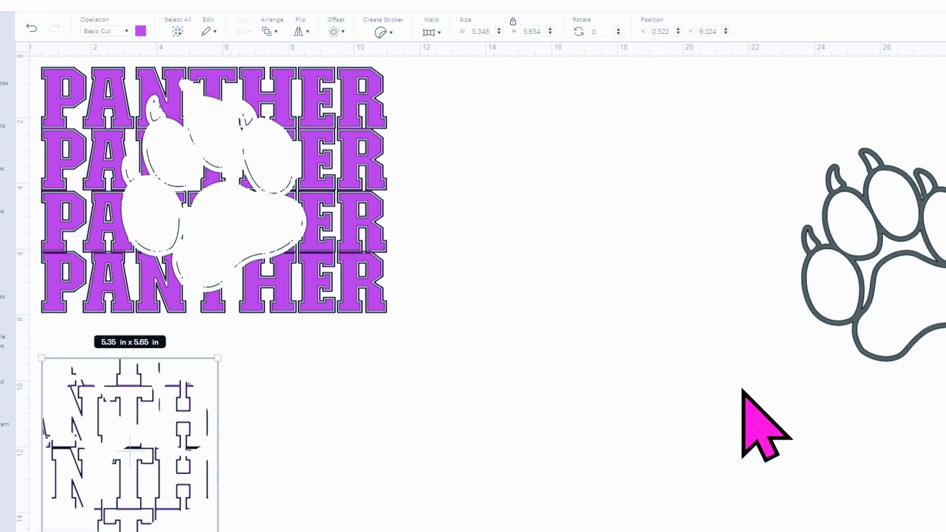
Set the letter outlines apart from the PANTHER block and use Contour to hide the stray slivers inside the block's paw-shaped cutout
left_click_drag(125, 449, 508, 186)
left_click_drag(254, 158, 181, 380)
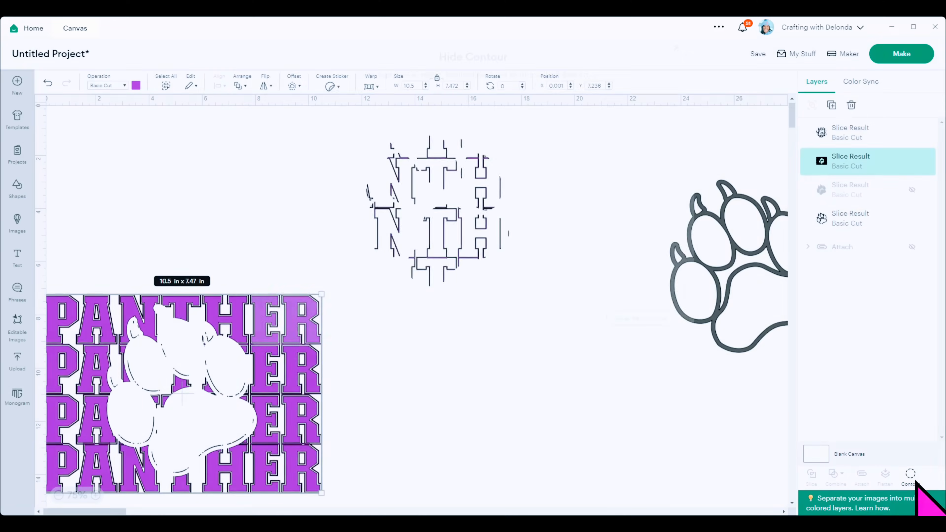
left_click(911, 476)
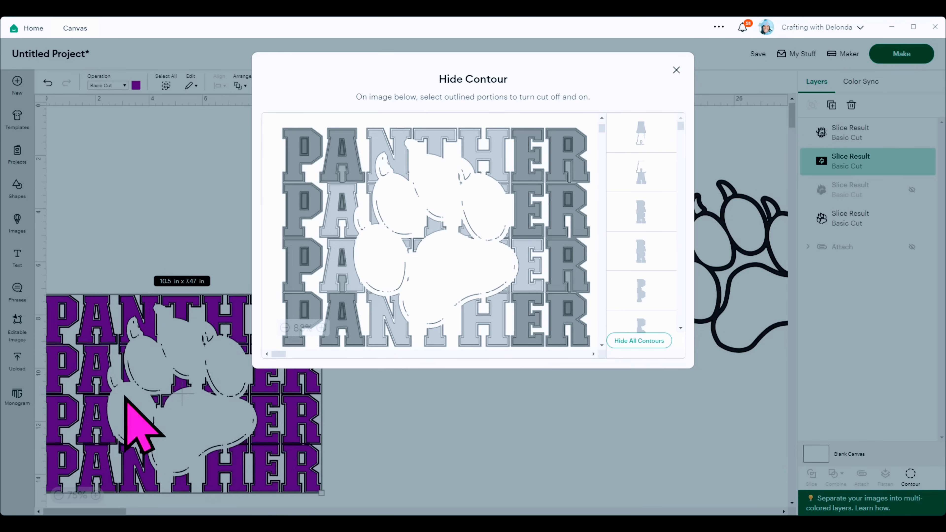
scroll(539, 243, "down", 1)
scroll(539, 242, "down", 3)
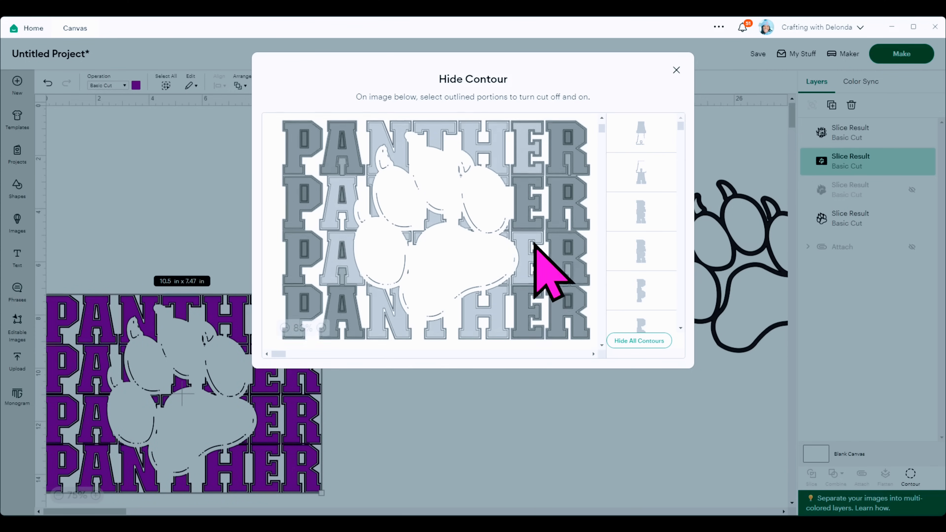
scroll(665, 285, "down", 5)
scroll(659, 279, "down", 5)
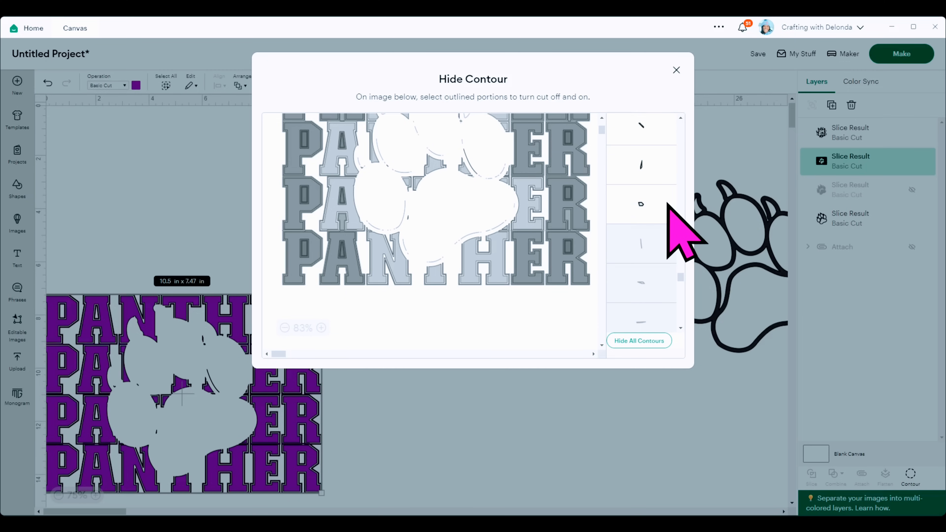
scroll(675, 229, "down", 10)
scroll(675, 228, "down", 5)
scroll(674, 229, "down", 10)
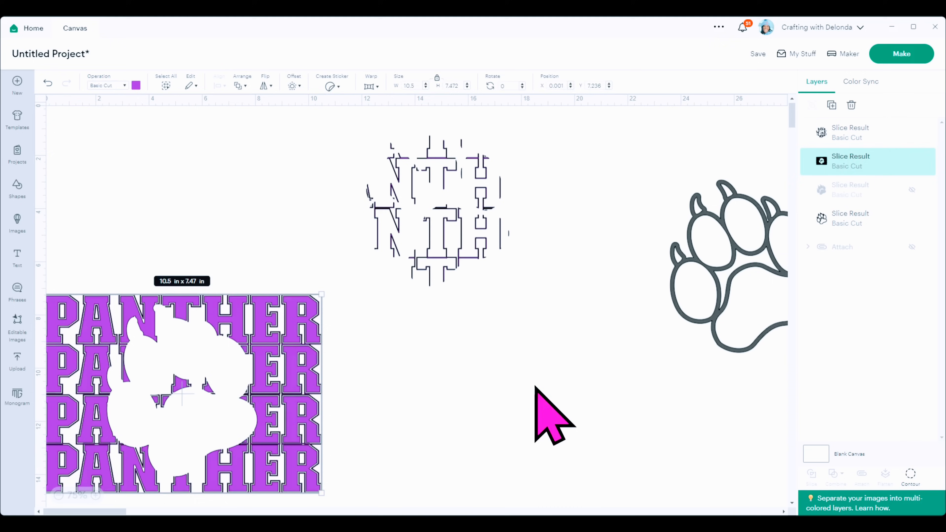
left_click(508, 379)
Place the gray paw outline and the letter outlines over the PANTHER block's cutout and center all three pieces horizontally
left_click_drag(297, 389, 295, 298)
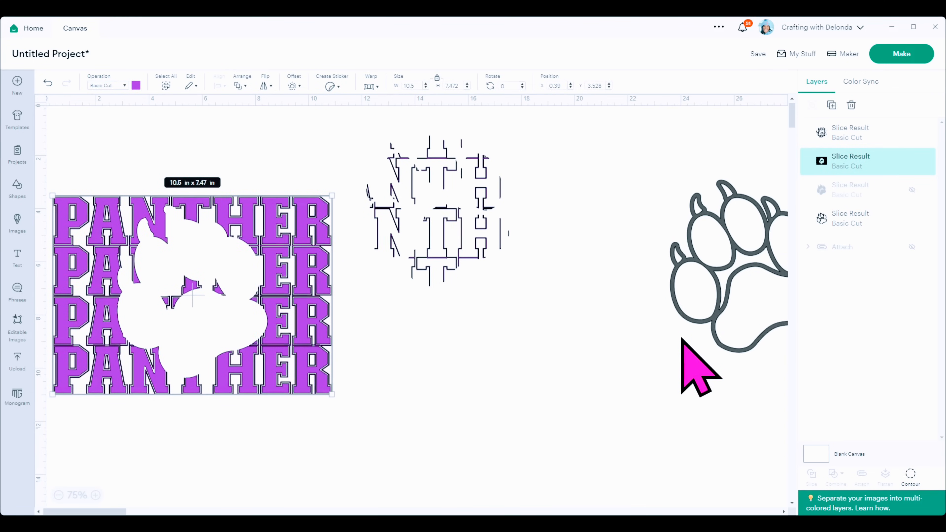
left_click_drag(700, 338, 147, 347)
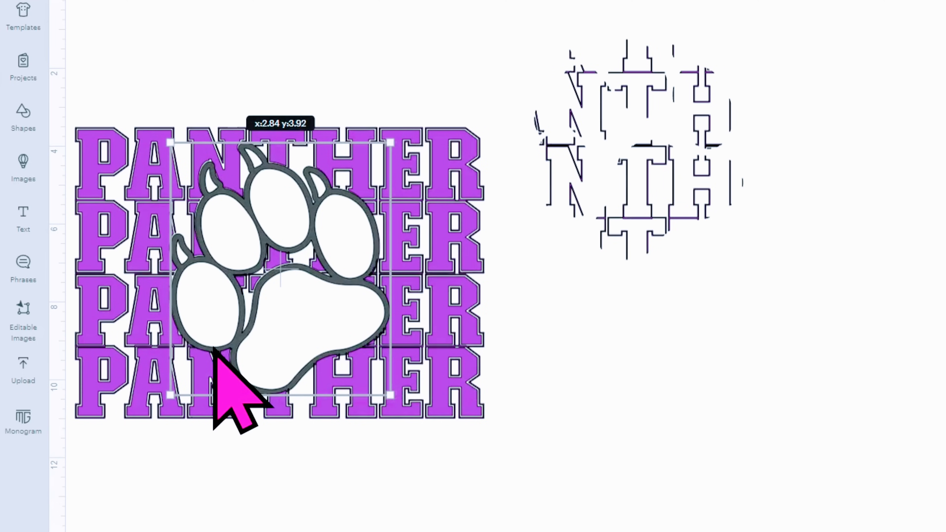
left_click_drag(672, 185, 313, 306)
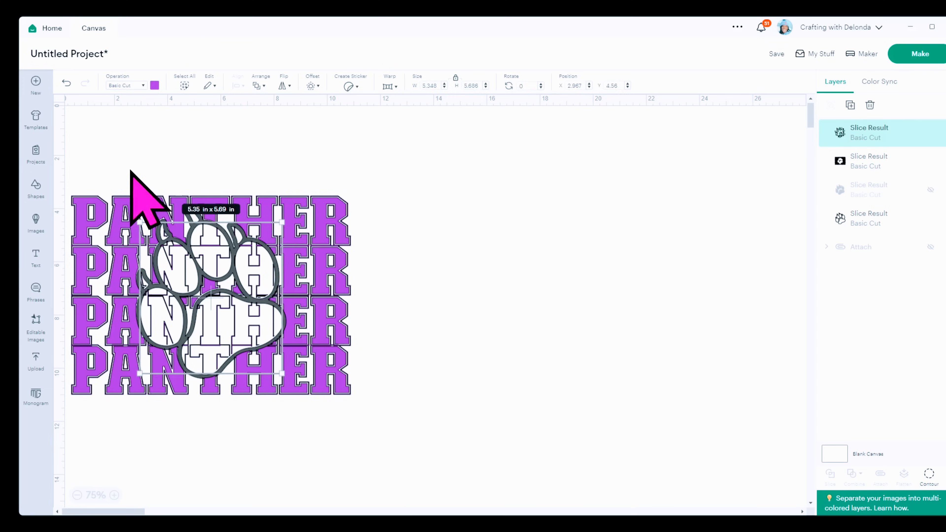
left_click_drag(120, 57, 482, 485)
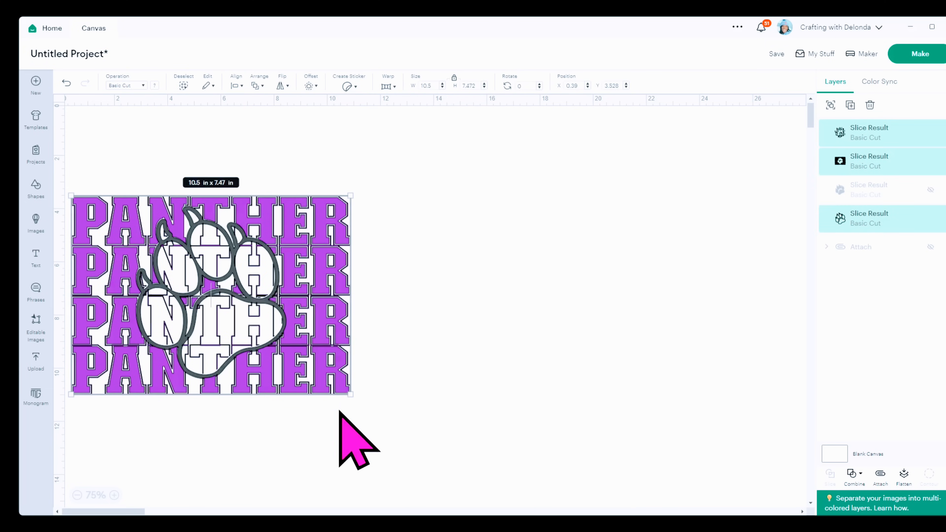
left_click(238, 86)
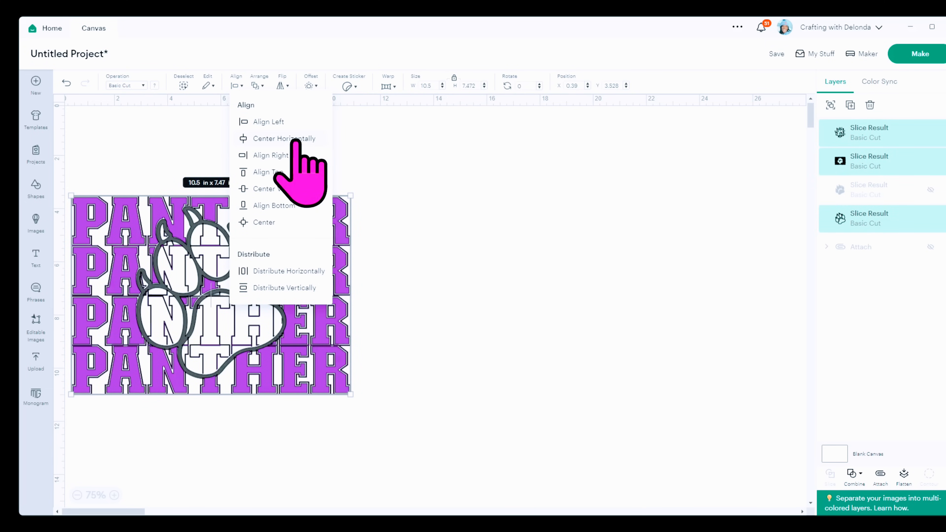
left_click(276, 138)
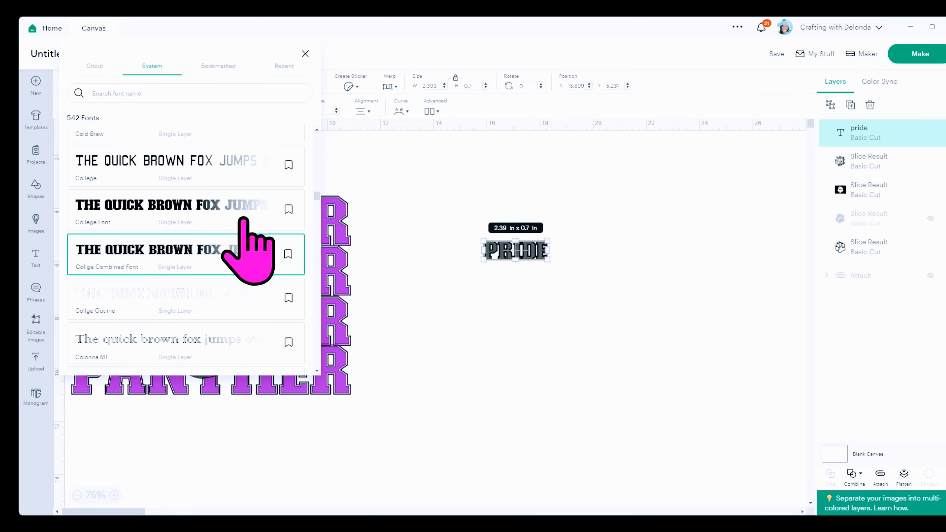
Change the font of the "pride" text to Clarity
scroll(241, 224, "up", 5)
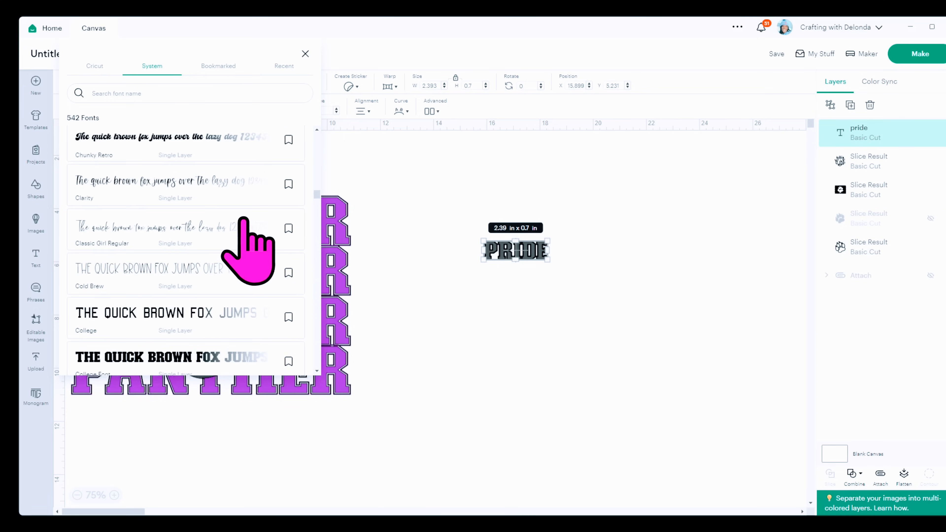
left_click(237, 203)
left_click(626, 365)
Enlarge the "pride" text to about 8.03 by 4.4 in and place it over the lower edge of the bottom PANTHER row
left_click(516, 252)
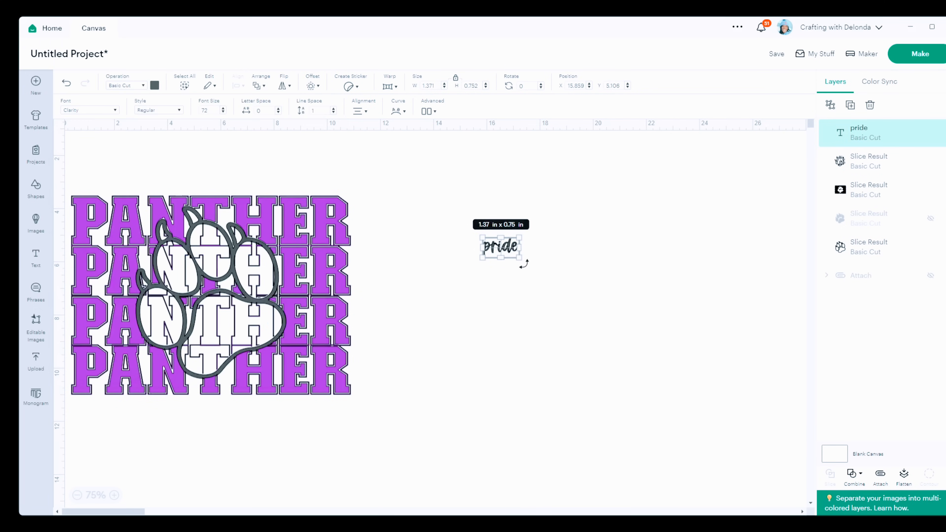
left_click_drag(537, 270, 680, 355)
left_click_drag(633, 298, 263, 421)
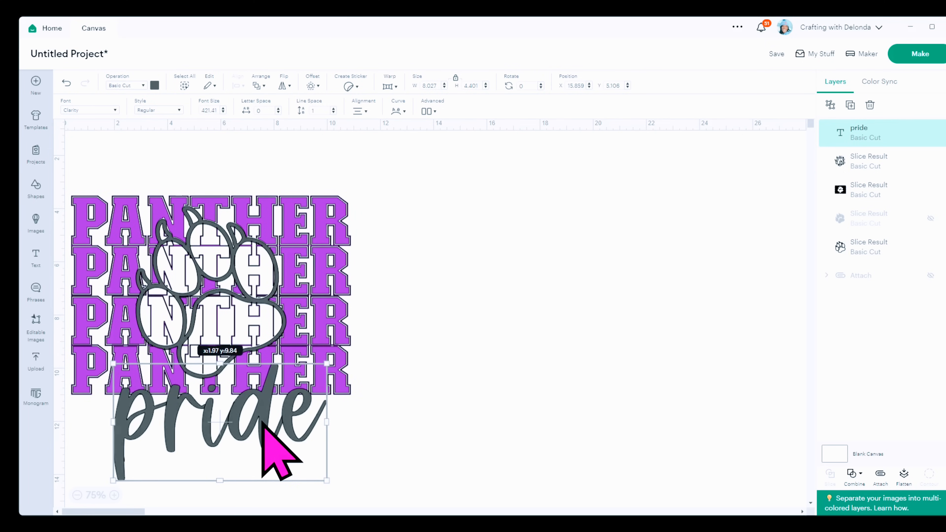
Center the "pride" text horizontally with the PANTHER block, paw outline and letter outlines
left_click(493, 425)
left_click_drag(71, 149, 391, 452)
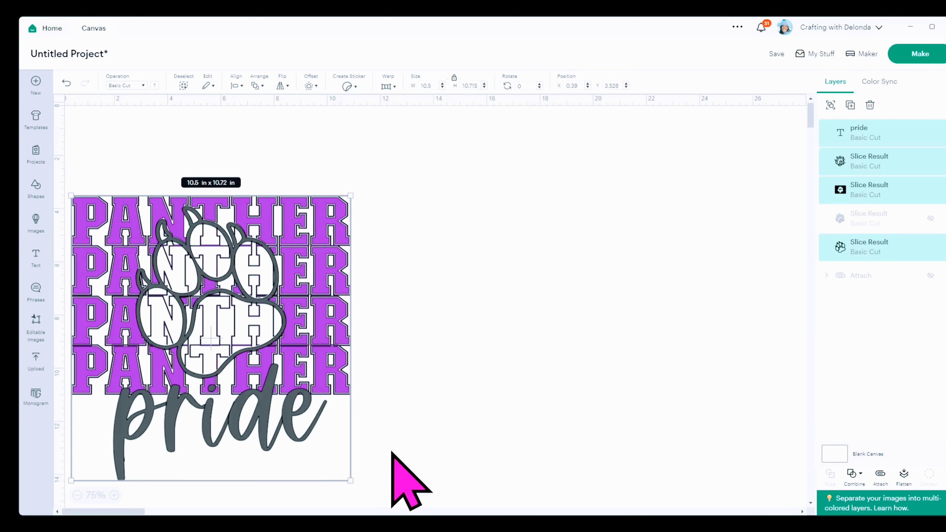
left_click(236, 86)
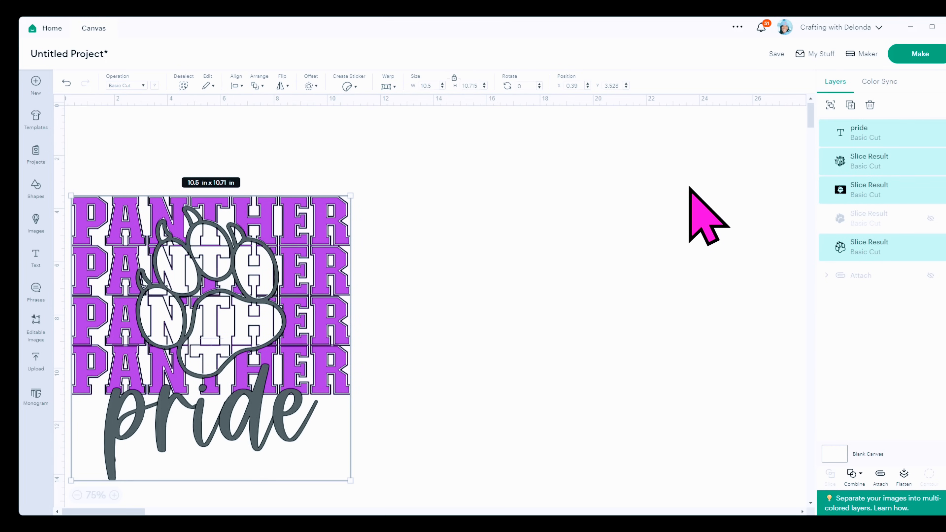
Scale the "pride" text down to about 7.27 by 3.98 in
left_click(514, 401)
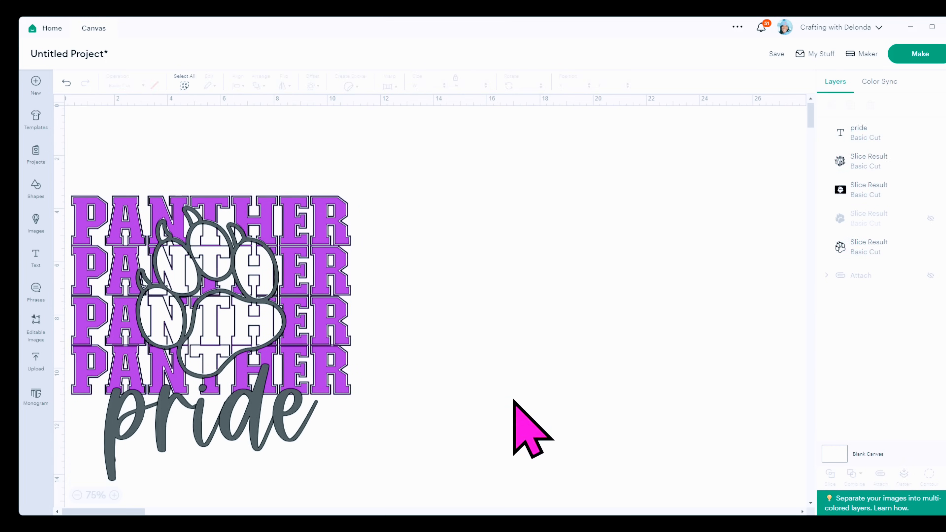
left_click(228, 427)
left_click_drag(311, 477, 287, 450)
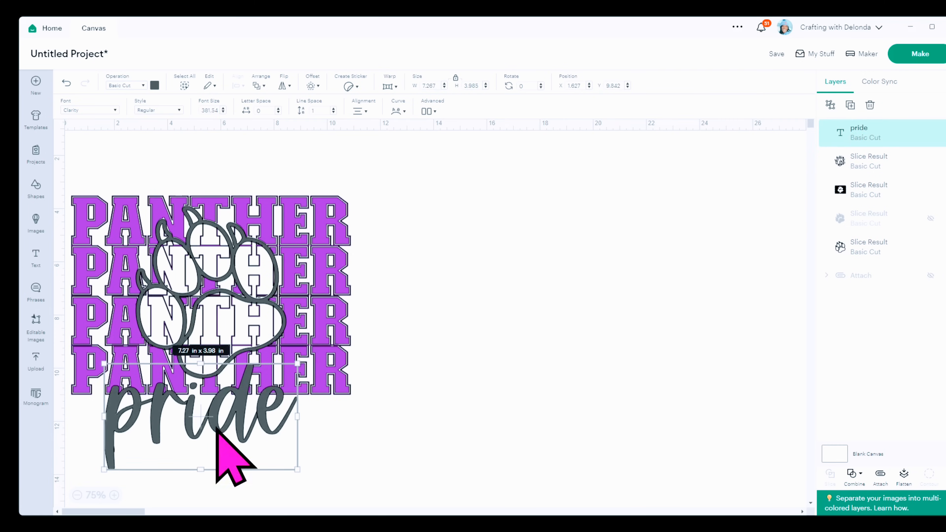
Add a 0.1 in welded offset with rounded corners around the "pride" text overlapping the bottom PANTHER row
left_click(387, 431)
left_click(235, 430)
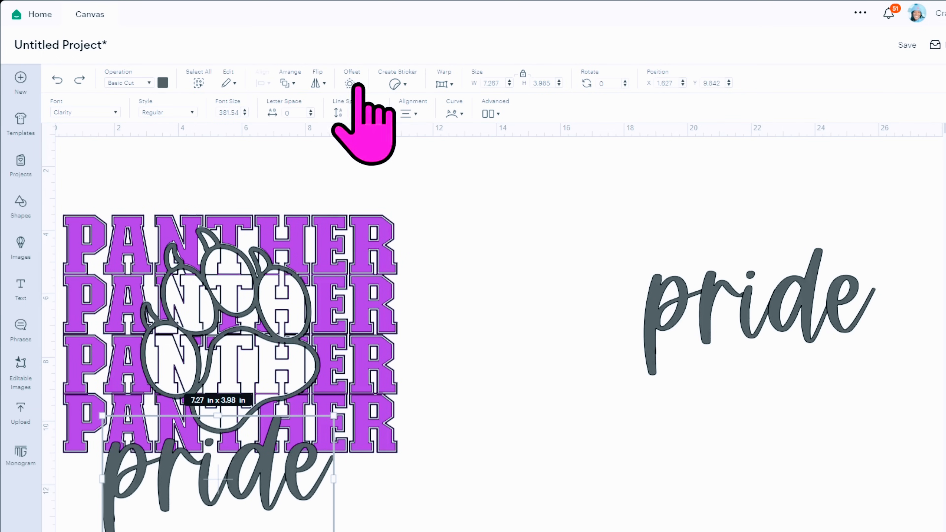
left_click(351, 83)
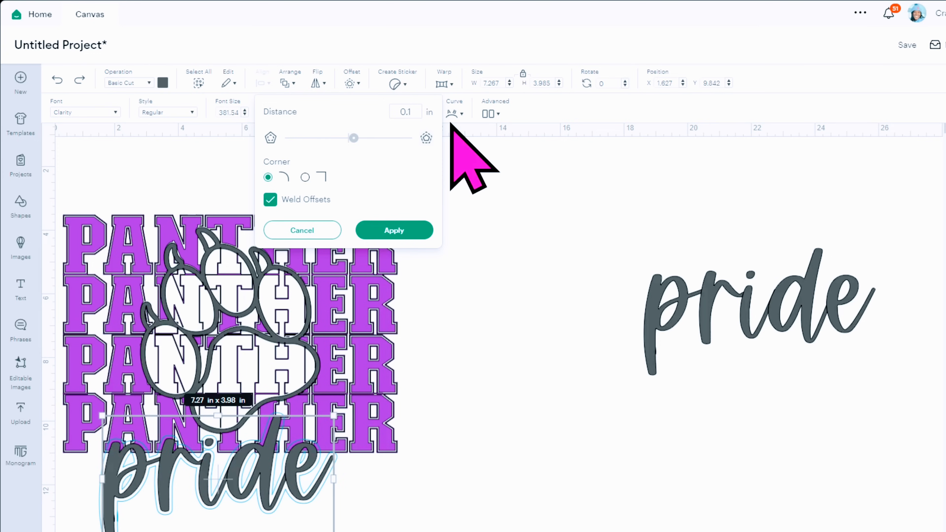
left_click(403, 230)
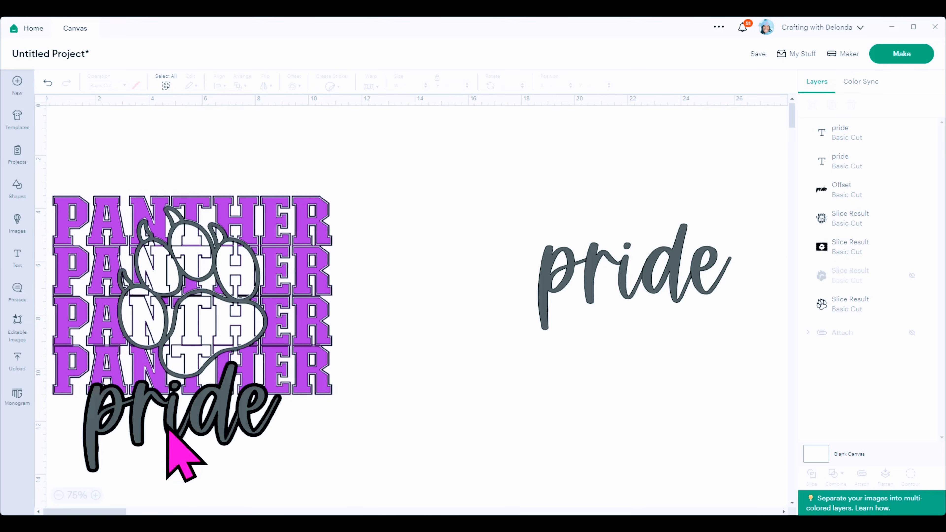
Move the "pride" text clear of the design and subtract its black offset from the purple PANTHER block
left_click_drag(238, 497, 565, 515)
left_click_drag(473, 447, 534, 442)
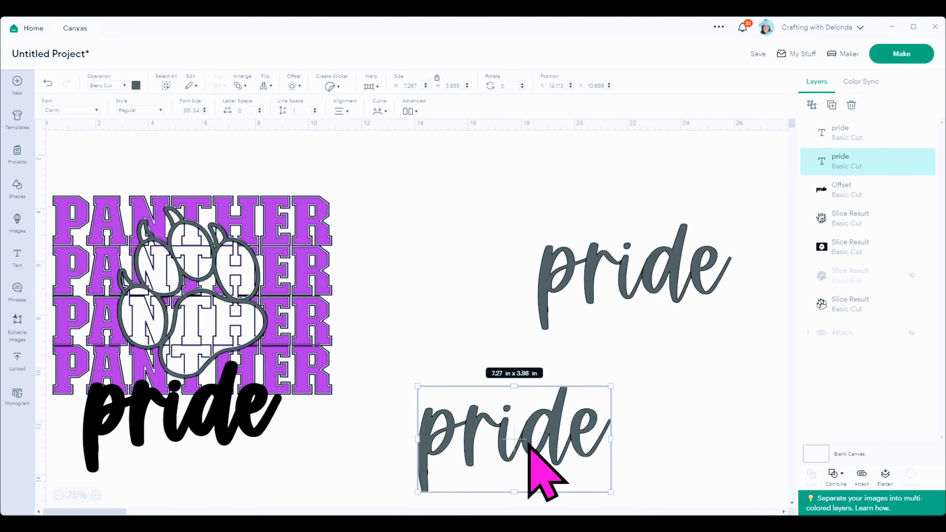
left_click(225, 434)
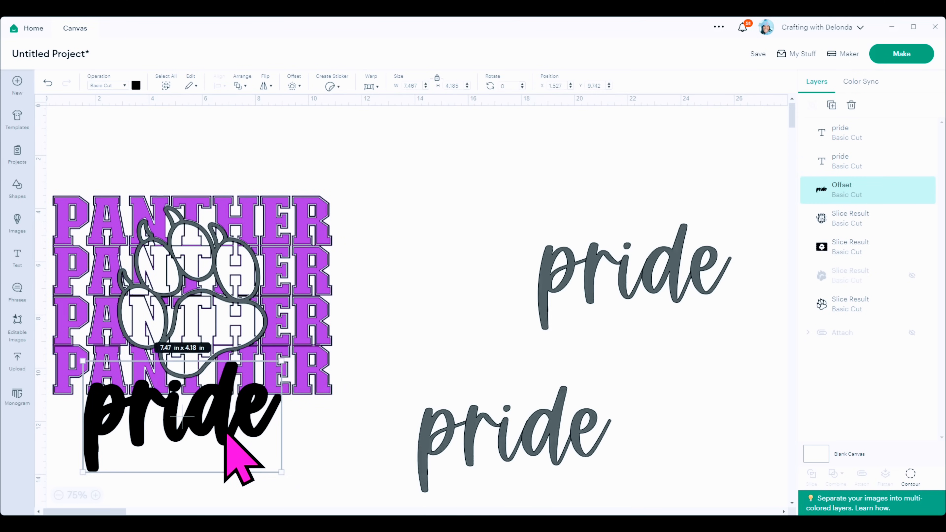
left_click(322, 388, "shift")
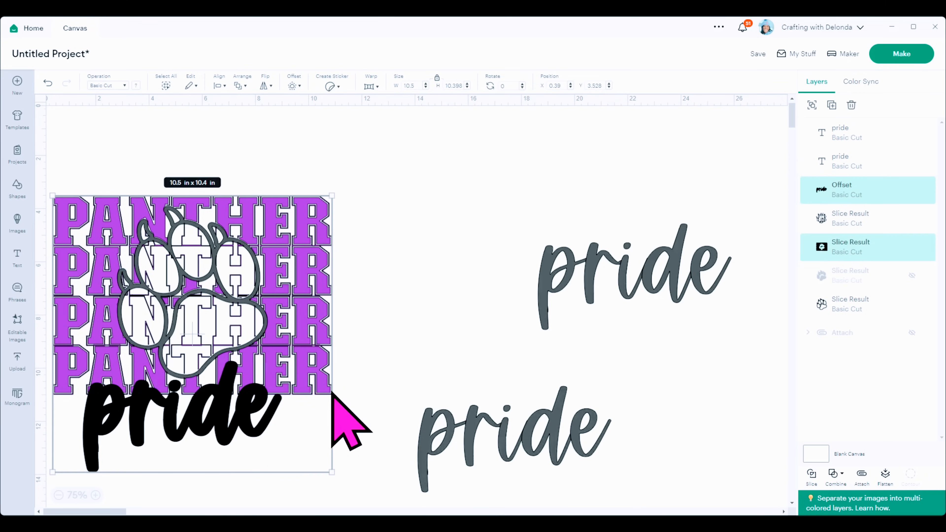
left_click(861, 417)
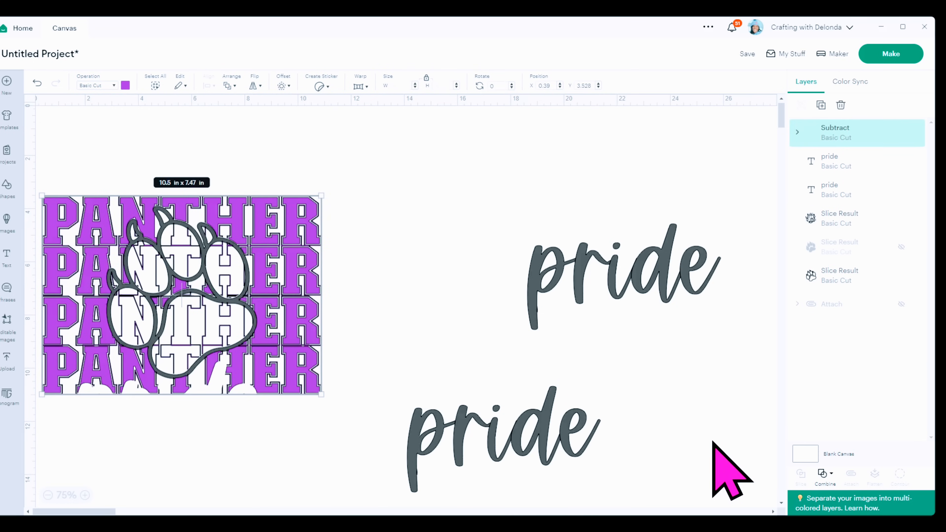
Move the "pride" text back into the cut-out along the lower edge of the bottom PANTHER row
left_click_drag(447, 435, 104, 406)
left_click(484, 399)
left_click(212, 425)
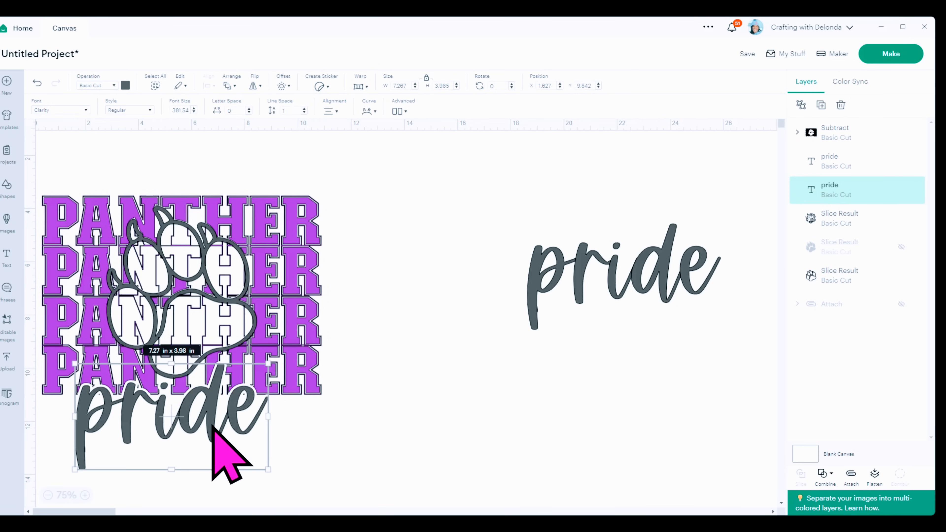
Change the color of the "pride" text on the design to light orange-gold
left_click(125, 86)
left_click(198, 169)
left_click(439, 236)
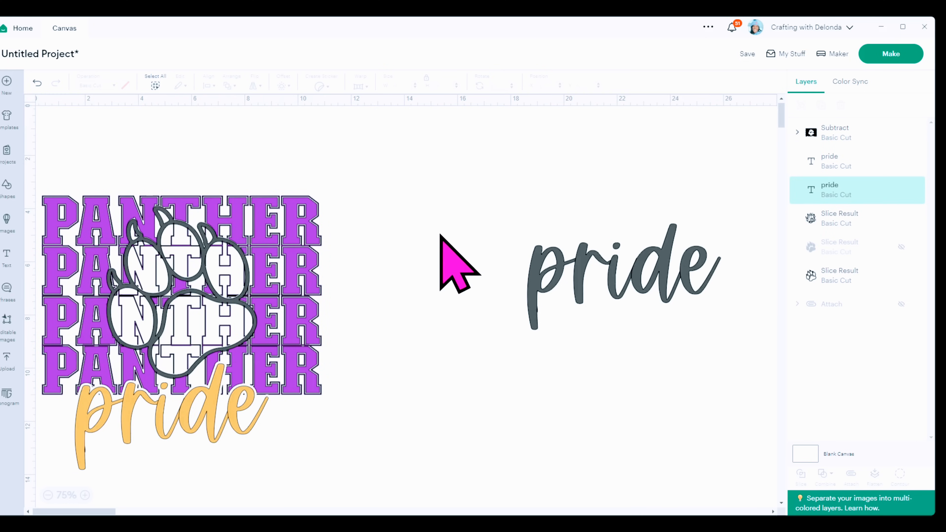
Change the color of the paw outline over the PANTHER block to orange
left_click(227, 308)
left_click(840, 276)
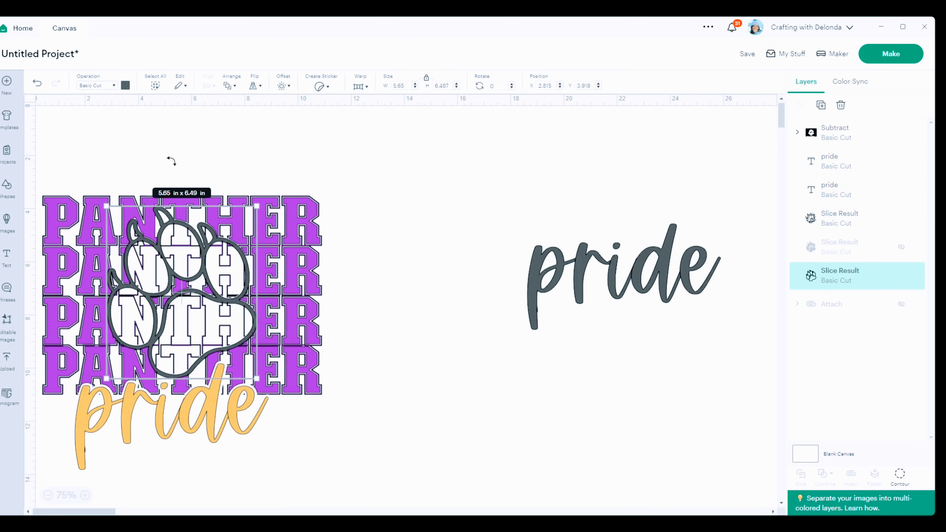
left_click(125, 85)
left_click(198, 168)
left_click(450, 181)
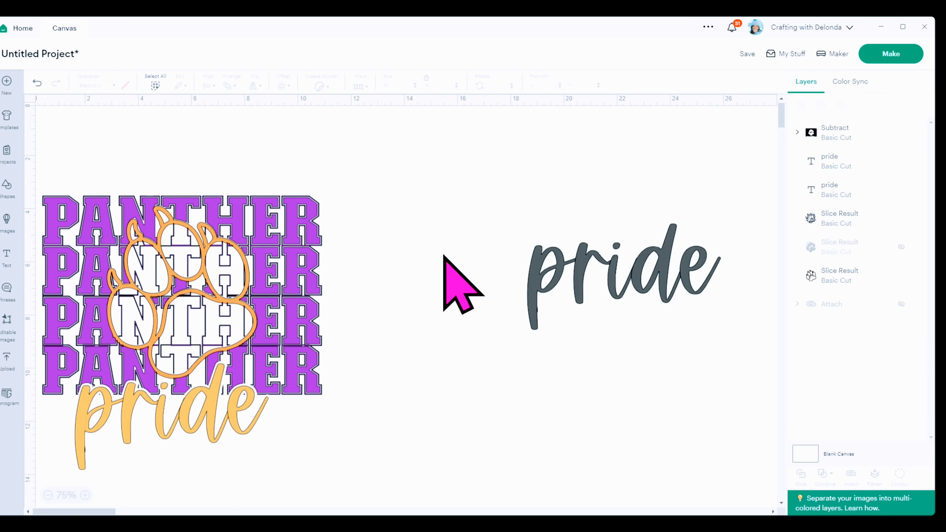
Match the "pride" text to the paw outline's orange and save the project as "purple and gold panther pride"
left_click(203, 425)
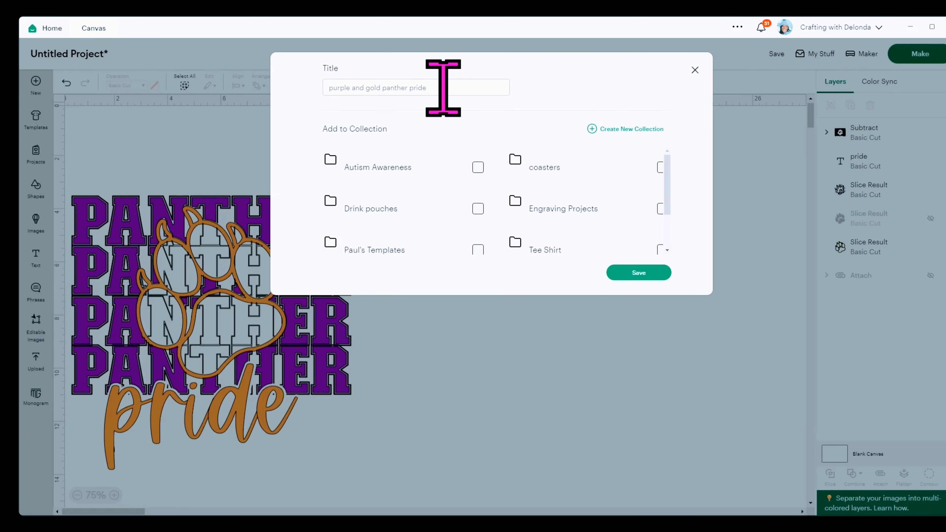
left_click(639, 272)
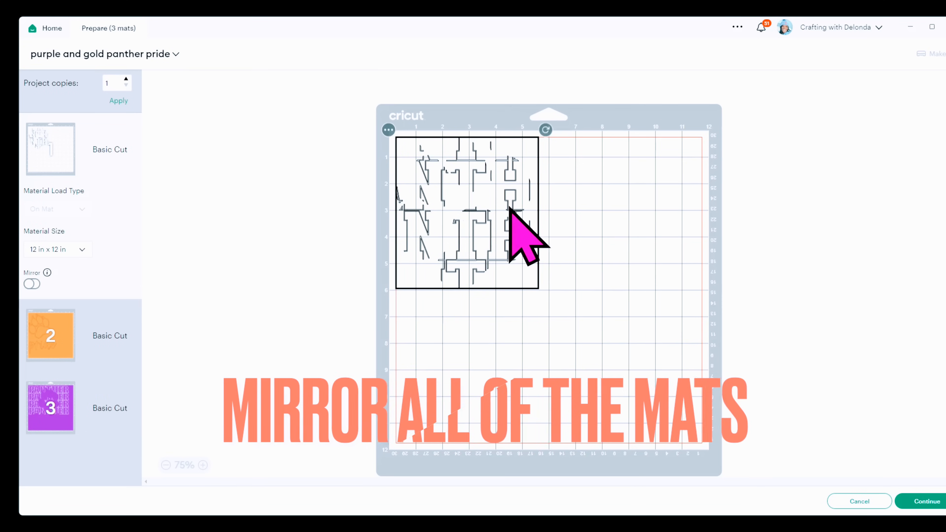
Mirror all three cutting mats: the letter outlines, the orange paw with "pride", and the purple PANTHER block
left_click(31, 284)
left_click(54, 343)
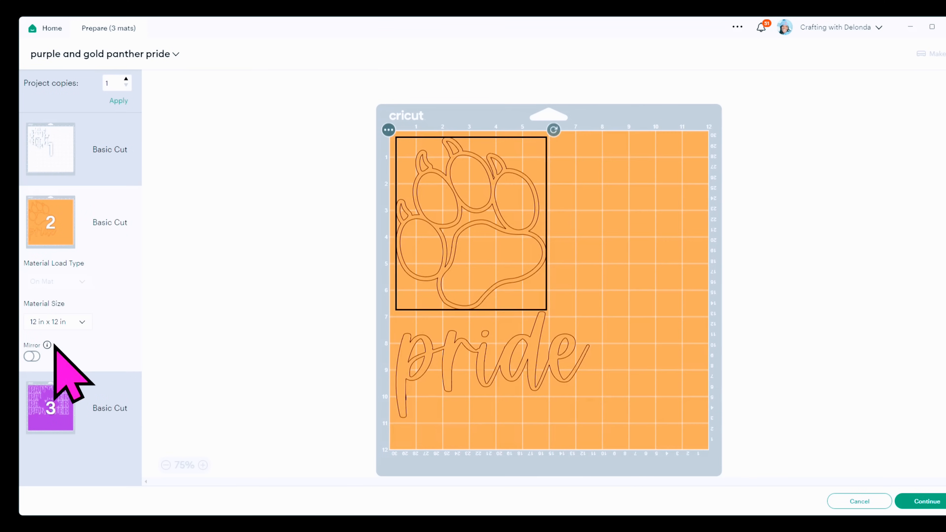
left_click(31, 357)
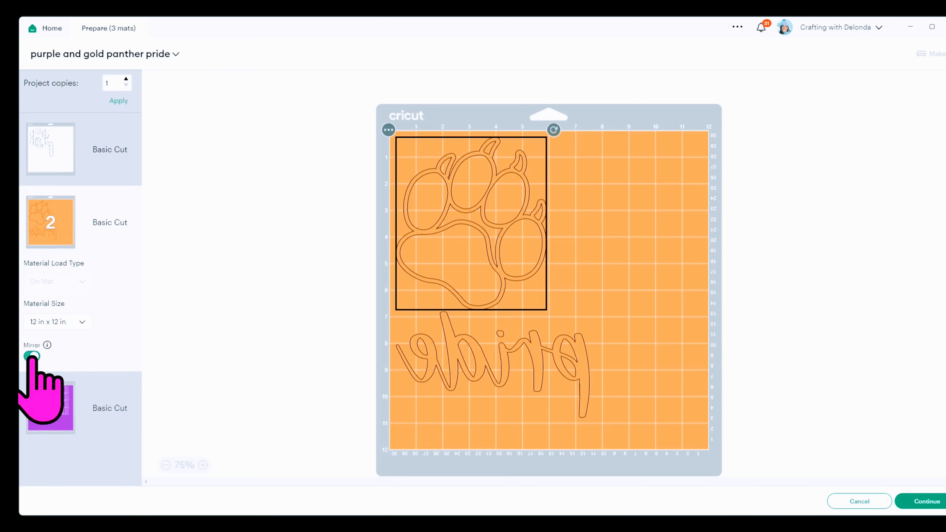
left_click(50, 420)
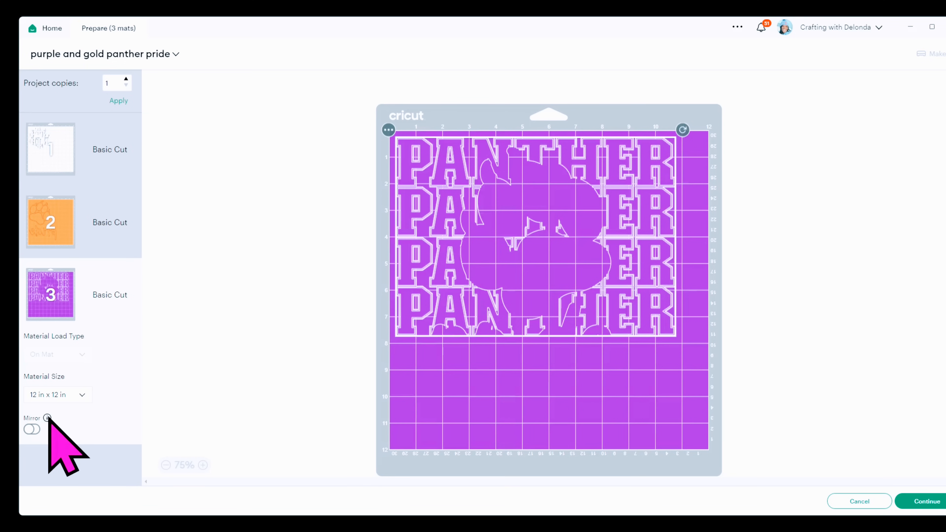
left_click(32, 429)
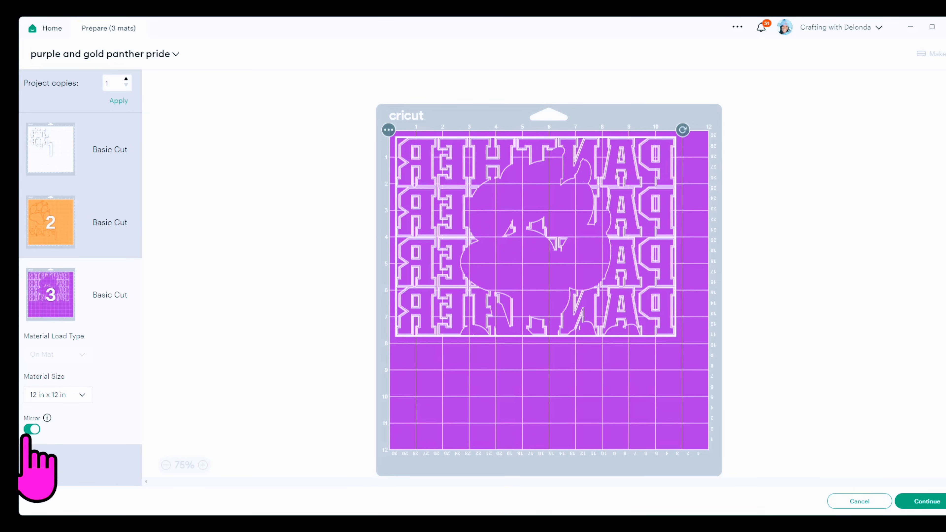
Continue to the cut setup and set the base material to Glitter Iron-On
left_click(940, 503)
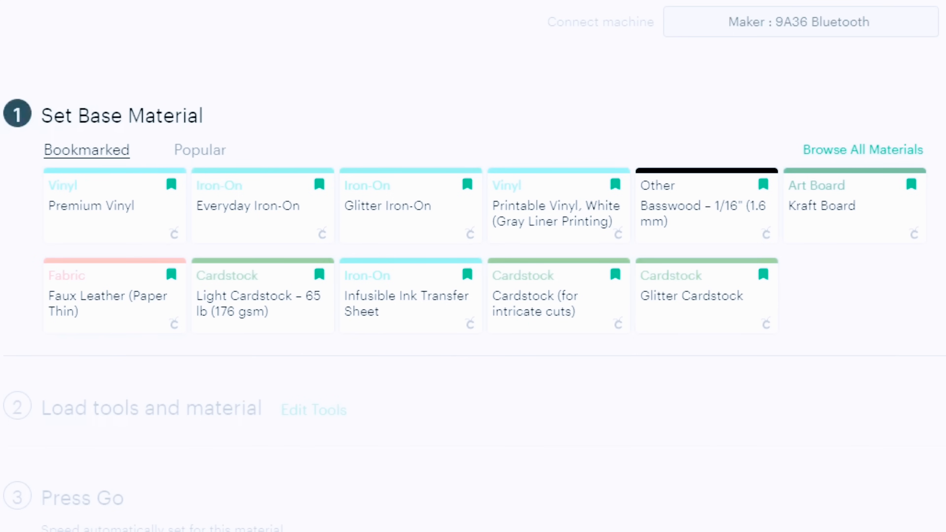
left_click(402, 218)
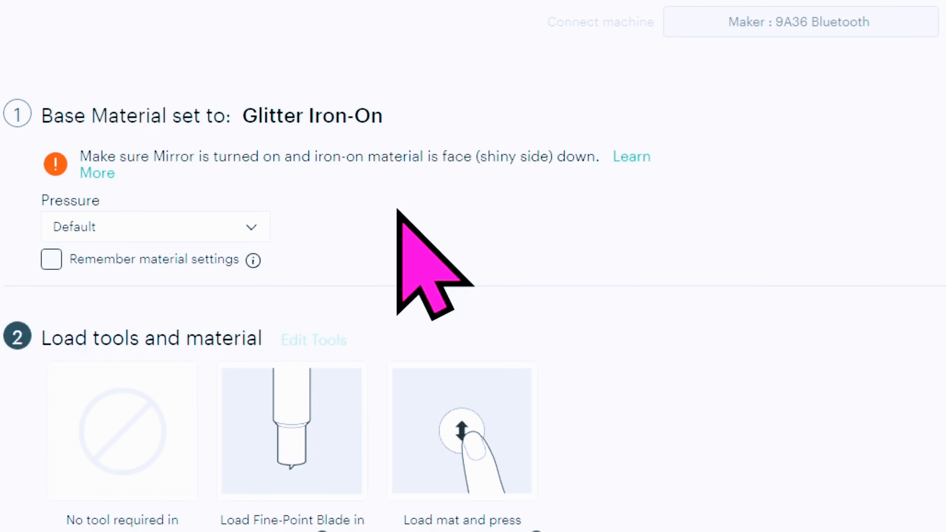